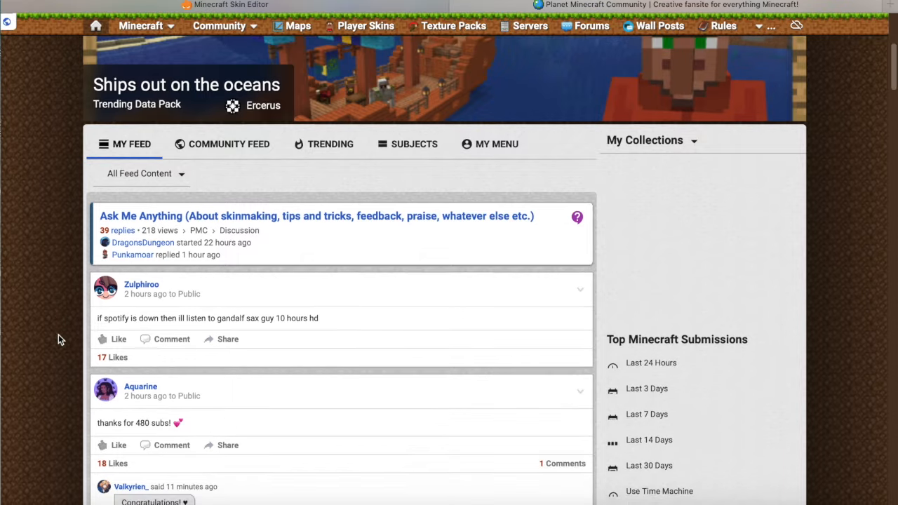
# - Open the Advanced Edition of the PMCSkin3D editor from Planet Minecraft's Player Skins page
pyautogui.scroll(10, 58, 334)
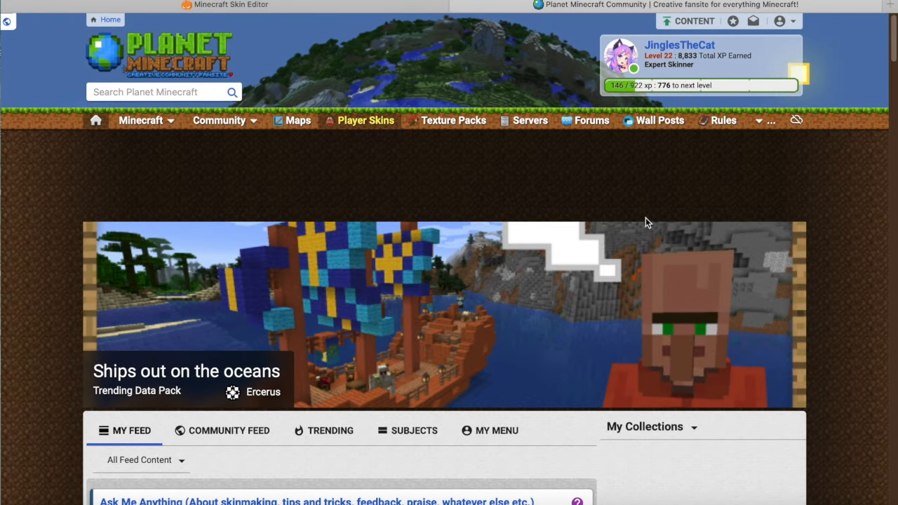
pyautogui.scroll(-3, 646, 222)
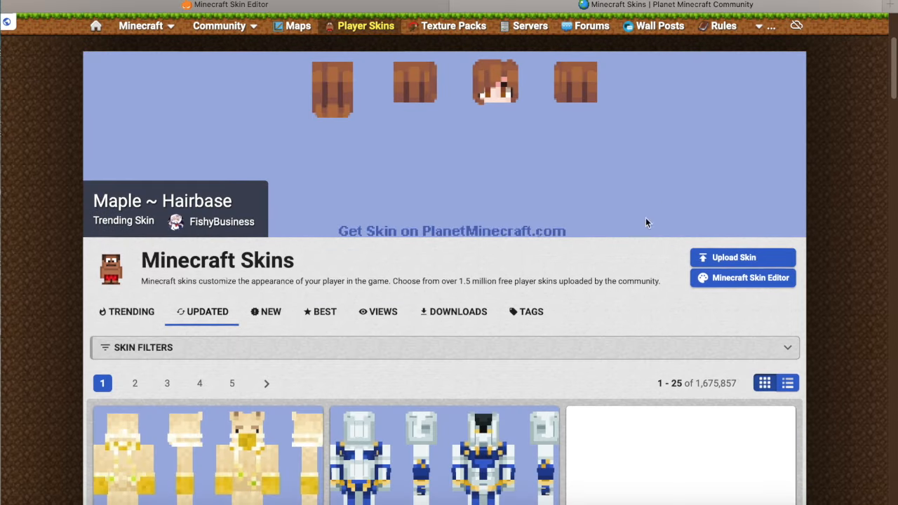
pyautogui.click(698, 280)
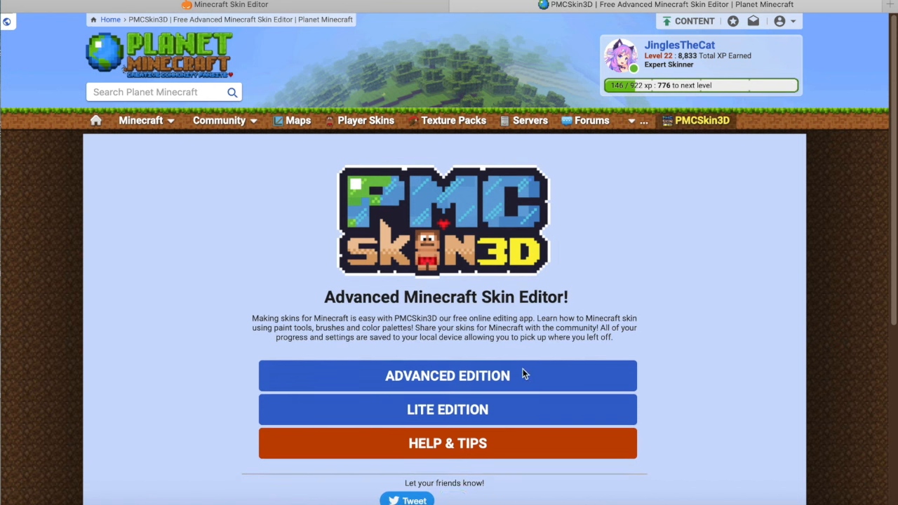
pyautogui.click(472, 378)
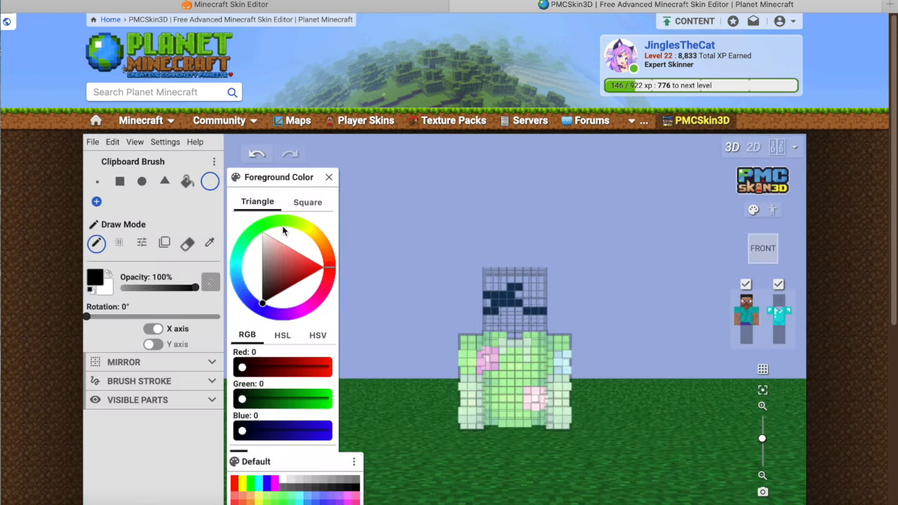
pyautogui.scroll(3, 597, 235)
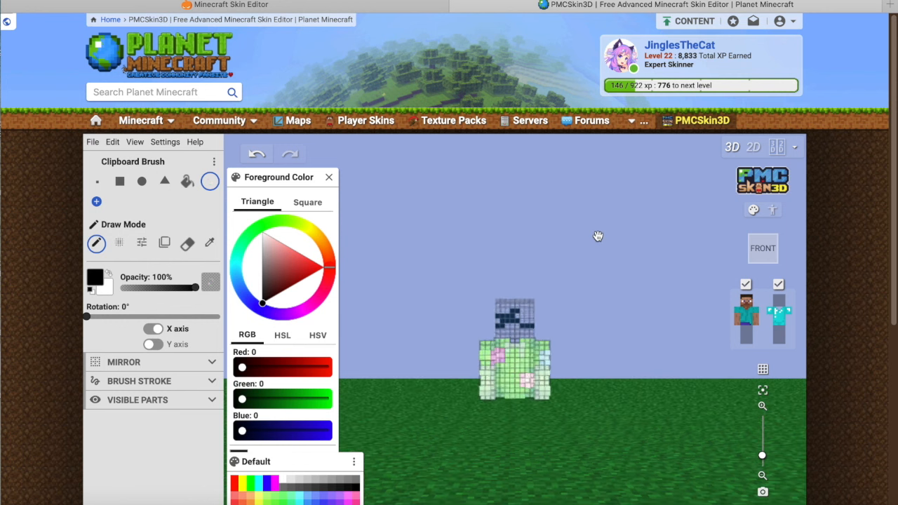
pyautogui.moveTo(624, 240); pyautogui.dragTo(617, 183)
pyautogui.click(99, 85)
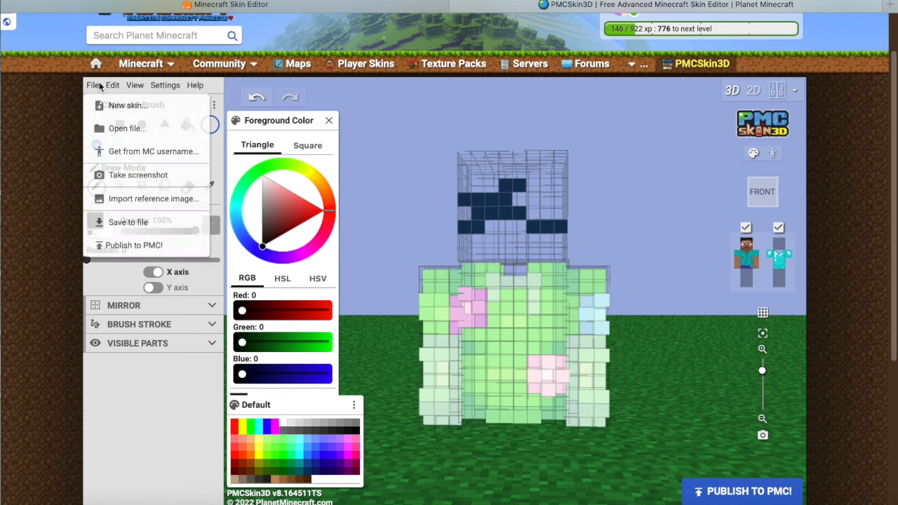
pyautogui.click(100, 85)
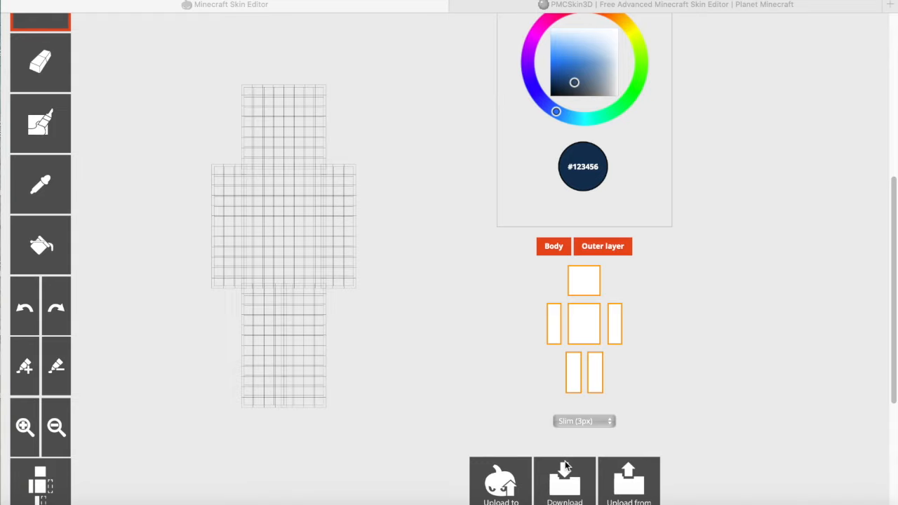
# - Hide the outer layer, paint most of the left arm's front in #123456, and toggle the torso's visibility off and back on
pyautogui.click(611, 241)
pyautogui.click(607, 251)
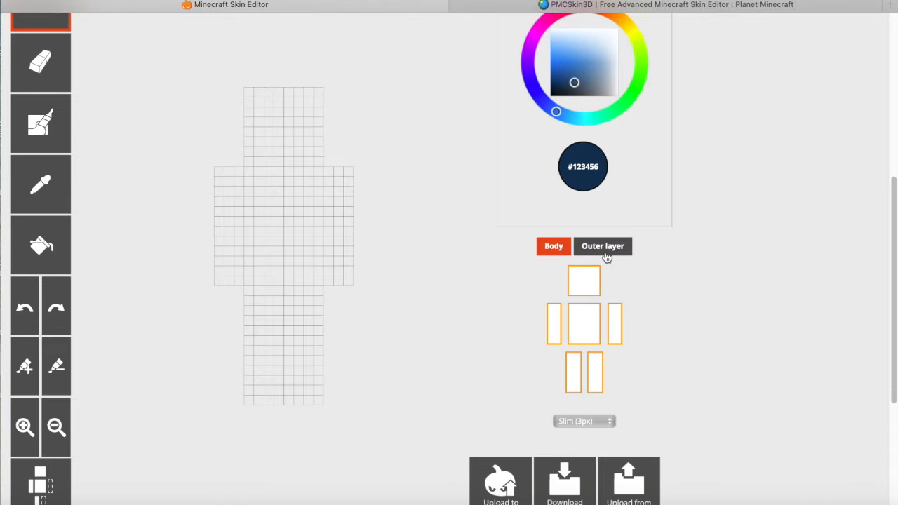
pyautogui.moveTo(331, 188)
pyautogui.mouseDown()
pyautogui.moveTo(345, 185)
pyautogui.moveTo(351, 263)
pyautogui.mouseUp()
pyautogui.click(581, 321)
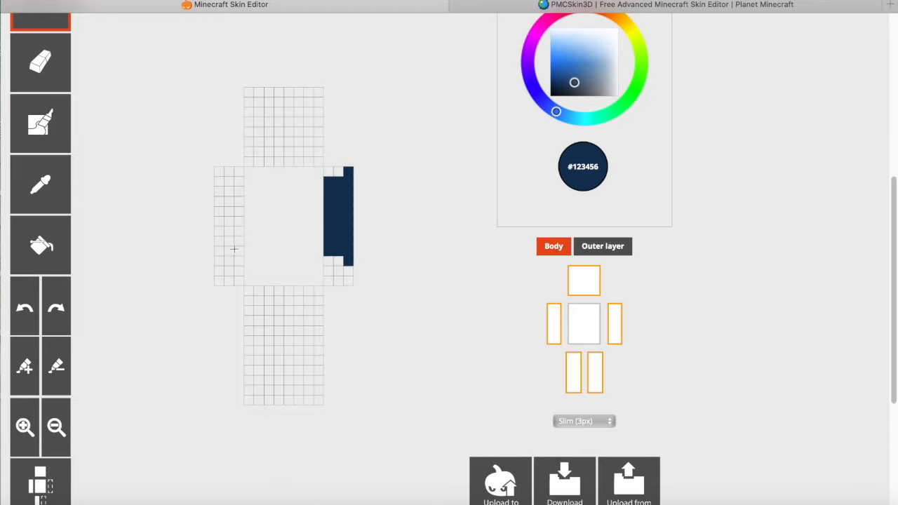
pyautogui.click(569, 328)
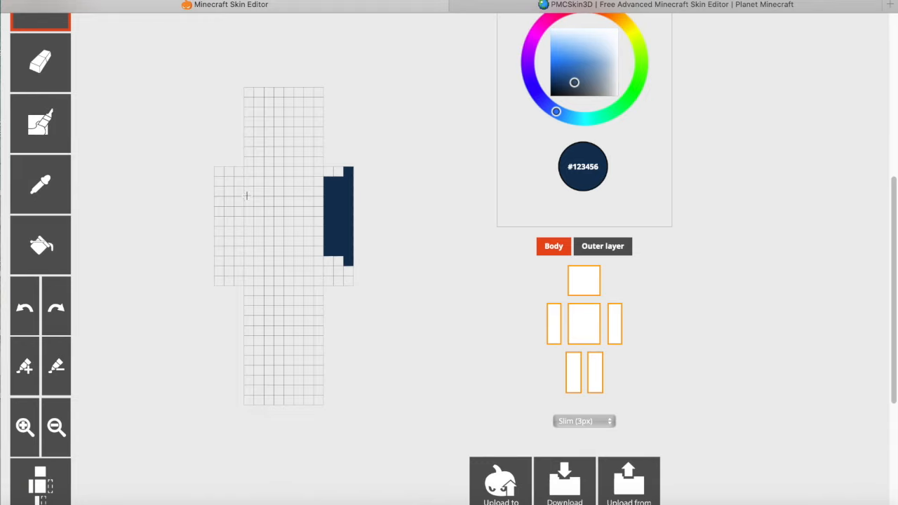
# - Paint a vertical stripe 2 pixels wide and 8 pixels tall on the front of each leg in #123456
pyautogui.scroll(-1, 66, 339)
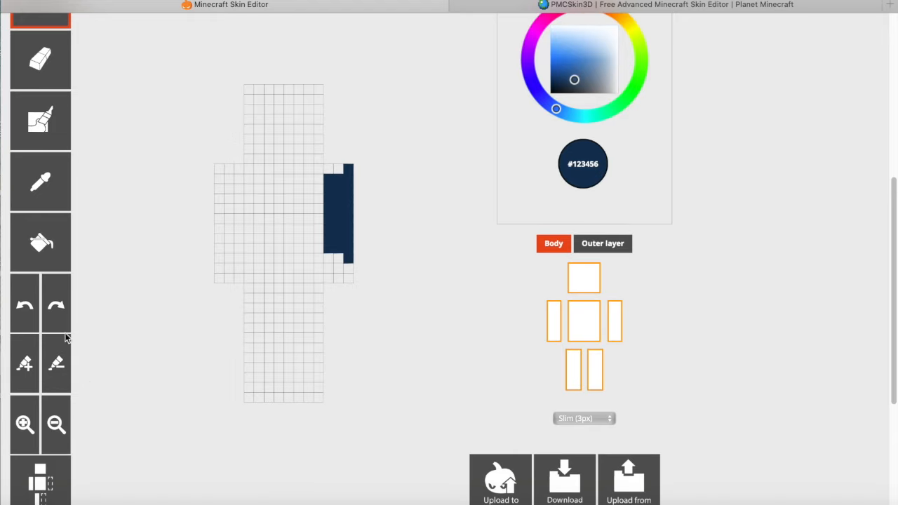
pyautogui.scroll(-3, 76, 345)
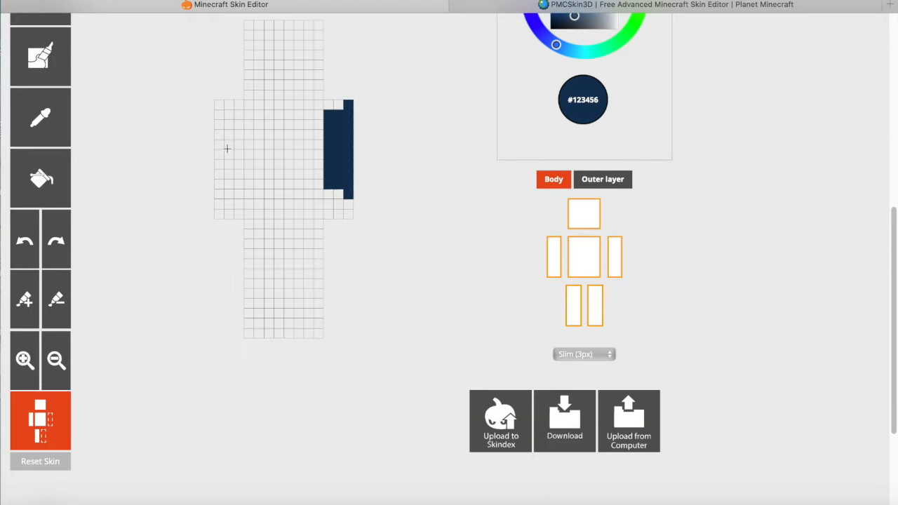
pyautogui.moveTo(259, 257)
pyautogui.mouseDown()
pyautogui.moveTo(260, 311)
pyautogui.moveTo(270, 247)
pyautogui.mouseUp()
pyautogui.moveTo(270, 310); pyautogui.dragTo(271, 316)
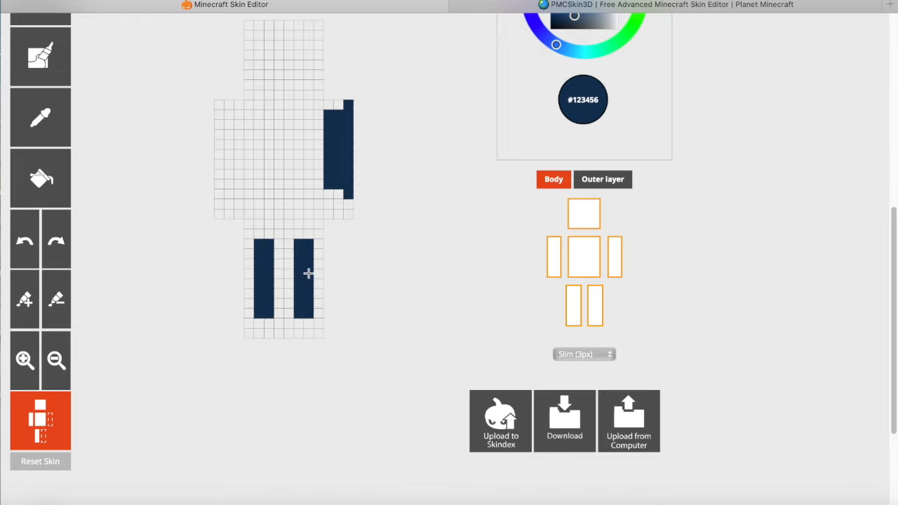
# - Paint freehand #123456 patches on the front of the torso and on the face
pyautogui.scroll(1, 421, 276)
pyautogui.moveTo(442, 297)
pyautogui.mouseDown()
pyautogui.moveTo(229, 303)
pyautogui.moveTo(392, 283)
pyautogui.moveTo(430, 290)
pyautogui.mouseUp()
pyautogui.moveTo(292, 139)
pyautogui.mouseDown()
pyautogui.moveTo(263, 172)
pyautogui.moveTo(307, 149)
pyautogui.moveTo(277, 173)
pyautogui.moveTo(299, 167)
pyautogui.mouseUp()
pyautogui.moveTo(301, 55); pyautogui.dragTo(258, 64)
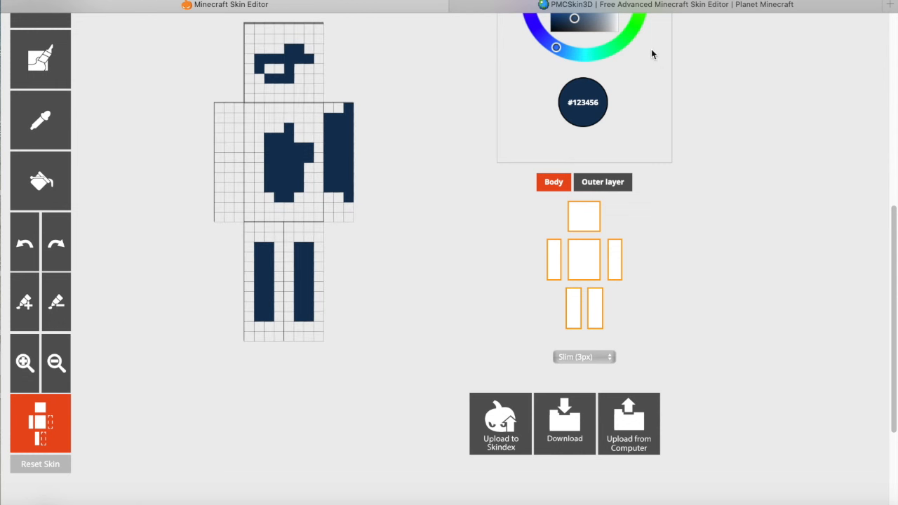
# - Switch to PMCSkin3D to examine its Mirror options, and return to the Skindex skin editor
pyautogui.click(667, 5)
pyautogui.click(161, 306)
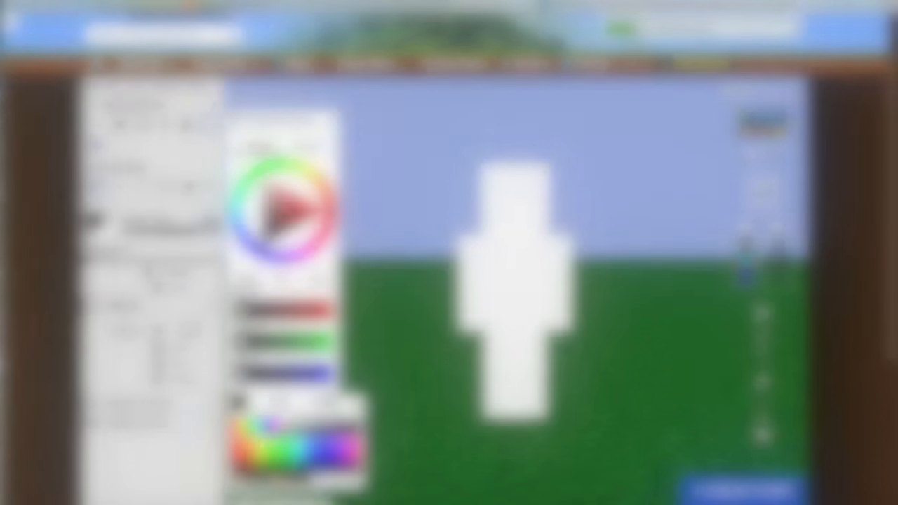
pyautogui.click(125, 305)
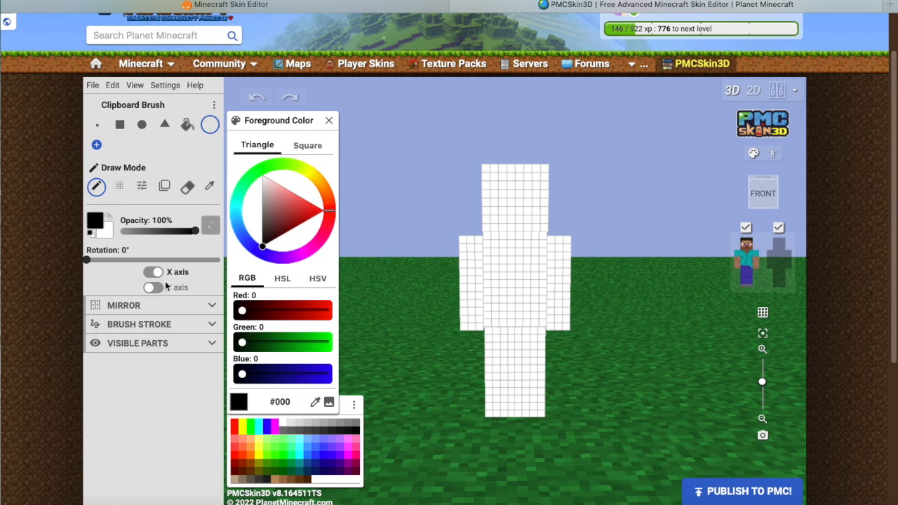
pyautogui.click(243, 6)
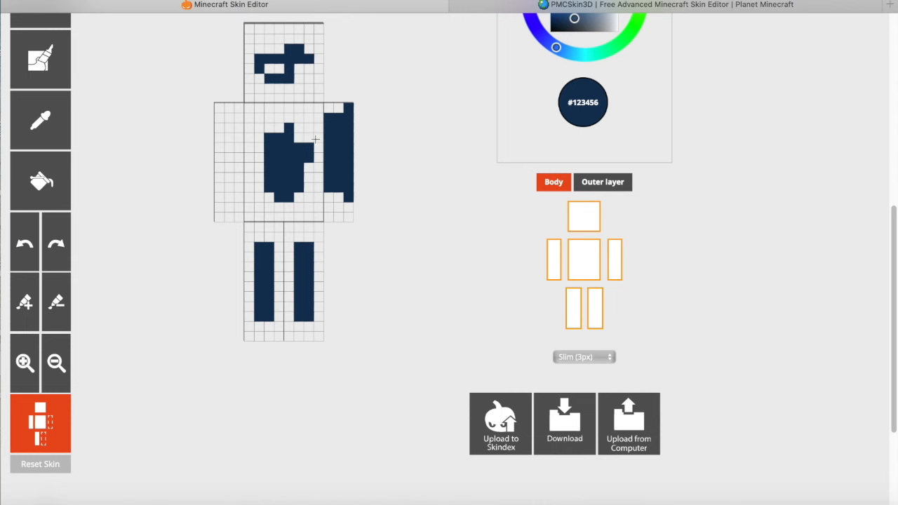
# - Extend the #123456 paint across the face, torso and right arm, and inspect the model from other sides
pyautogui.moveTo(304, 123)
pyautogui.mouseDown()
pyautogui.moveTo(312, 83)
pyautogui.moveTo(306, 56)
pyautogui.moveTo(247, 105)
pyautogui.moveTo(232, 195)
pyautogui.moveTo(280, 176)
pyautogui.moveTo(285, 160)
pyautogui.mouseUp()
pyautogui.moveTo(397, 204); pyautogui.dragTo(393, 206)
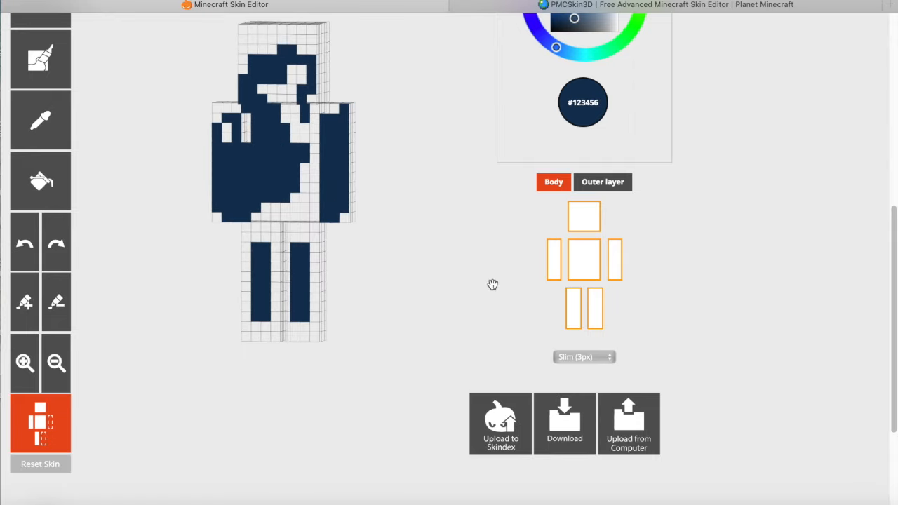
pyautogui.moveTo(438, 231); pyautogui.dragTo(265, 223)
pyautogui.moveTo(142, 173); pyautogui.dragTo(328, 166)
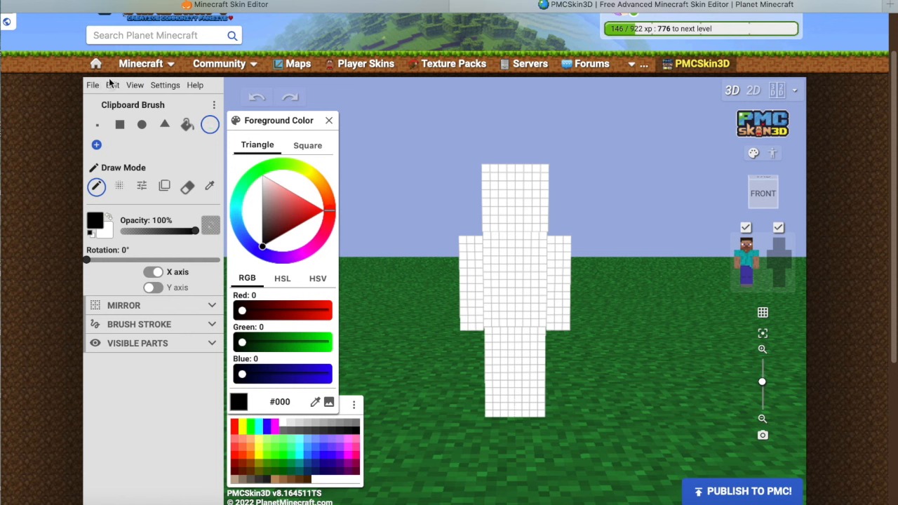
# - Open the skin file download-8.png, adjusting its model type
pyautogui.click(92, 85)
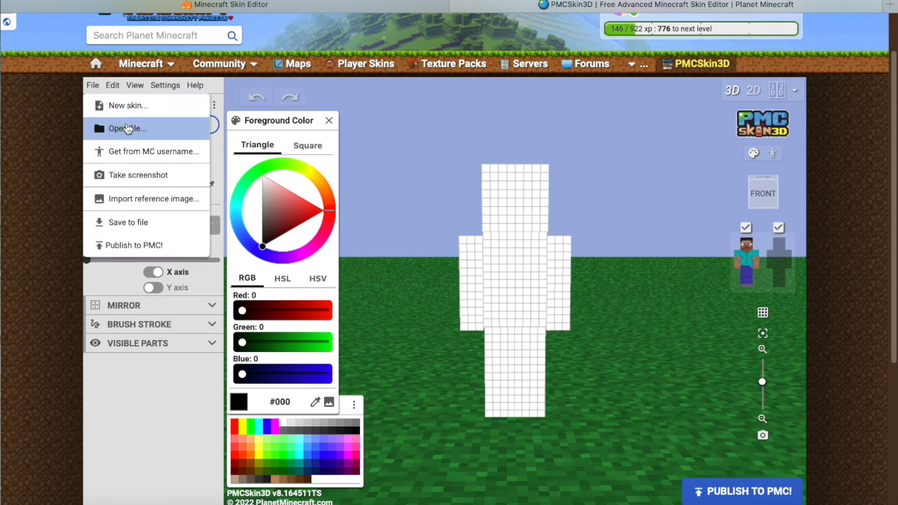
pyautogui.click(119, 125)
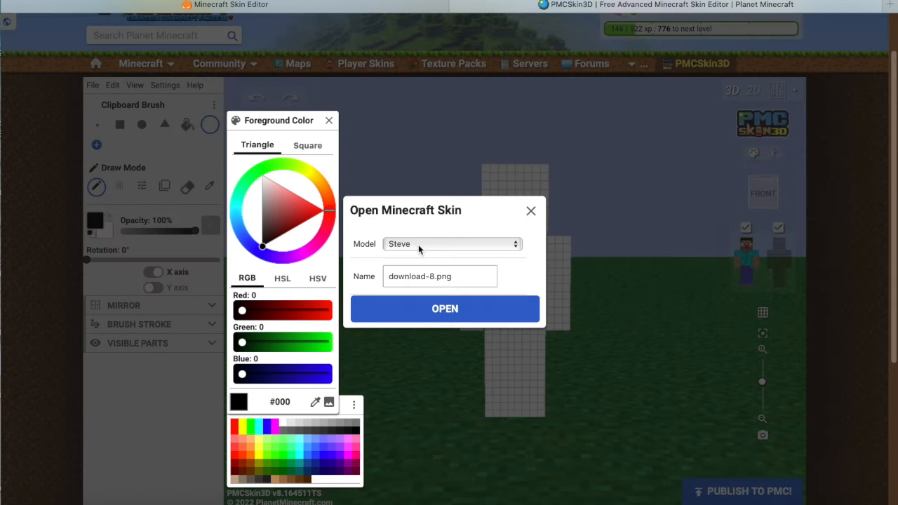
pyautogui.click(419, 244)
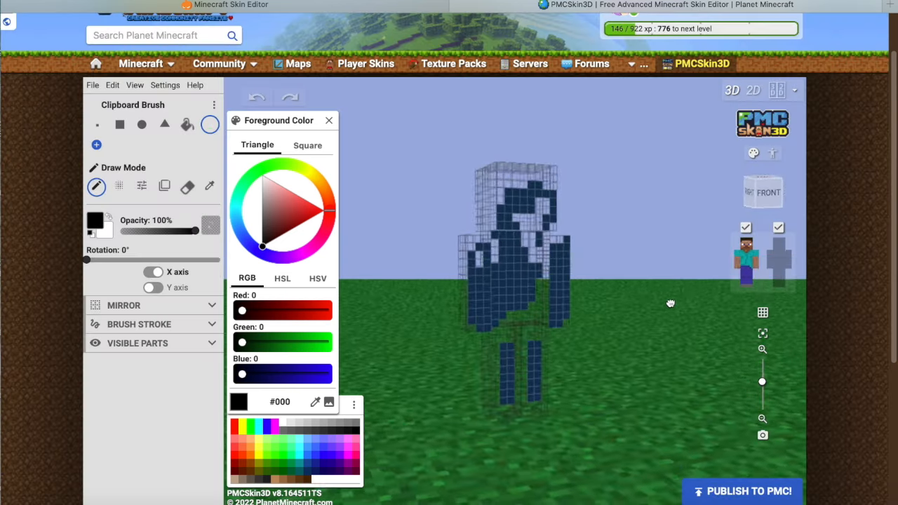
# - Hide the outer layer of the imported skin, leaving only the base layer shown
pyautogui.moveTo(672, 305); pyautogui.dragTo(711, 259)
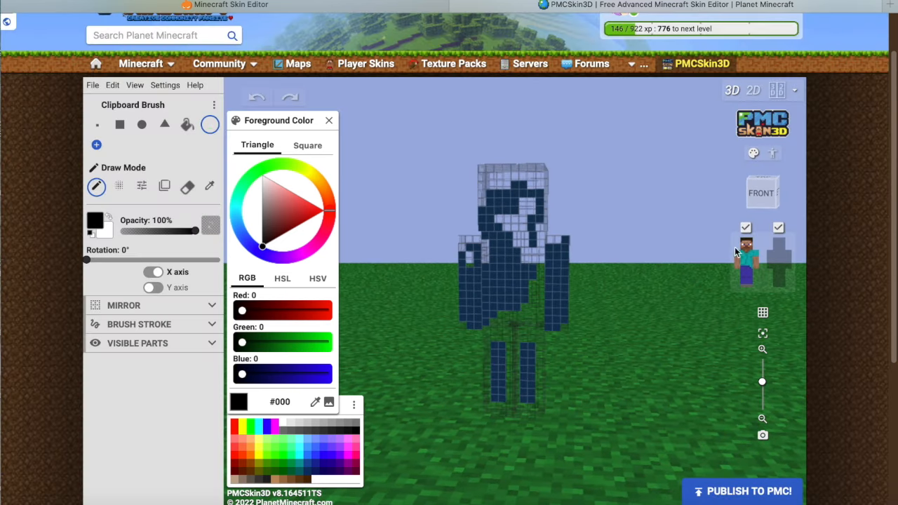
pyautogui.click(779, 229)
pyautogui.moveTo(608, 253); pyautogui.dragTo(620, 252)
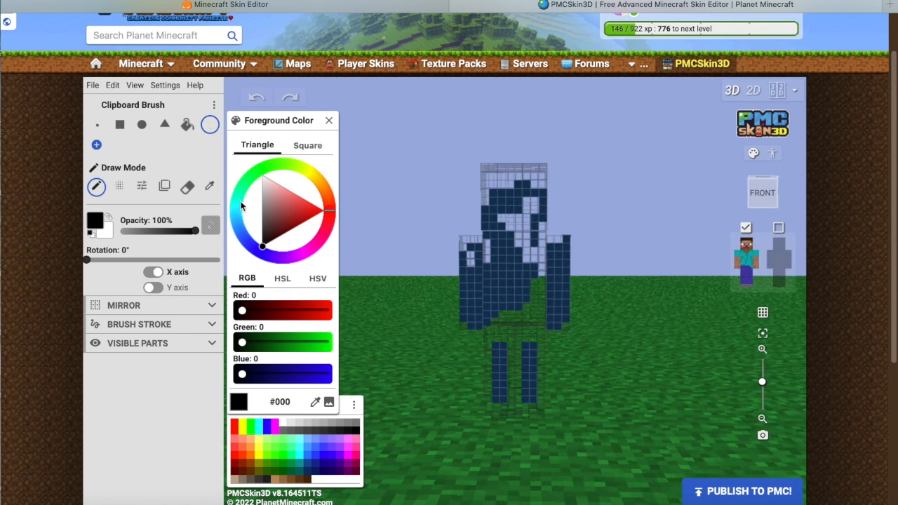
# - Clone the front of the left arm using Clone Mode with a square brush 3 wide and 12 high
pyautogui.click(163, 185)
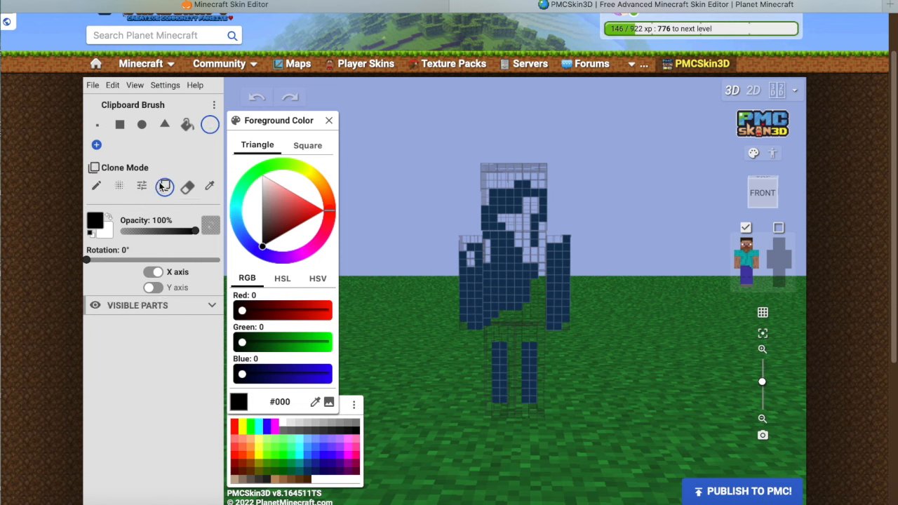
pyautogui.click(119, 125)
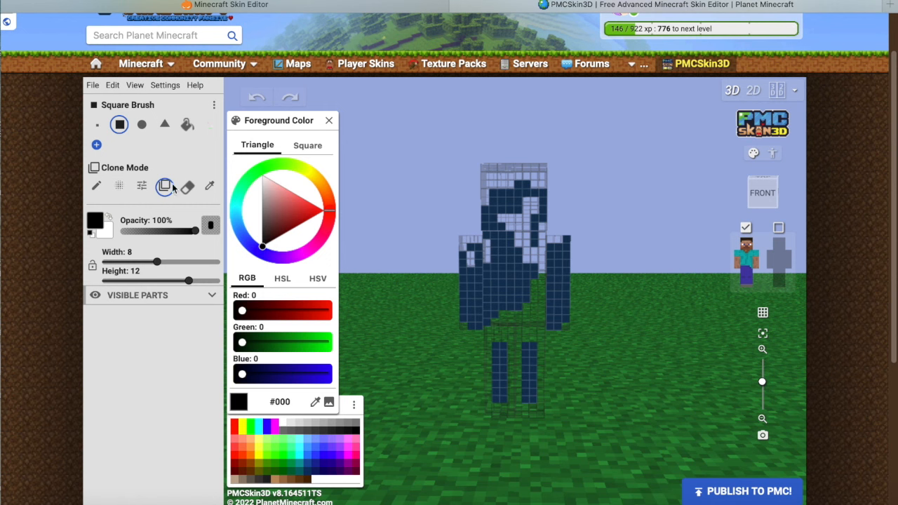
pyautogui.click(93, 266)
pyautogui.click(118, 263)
pyautogui.click(93, 266)
pyautogui.click(142, 281)
pyautogui.moveTo(182, 281); pyautogui.dragTo(188, 282)
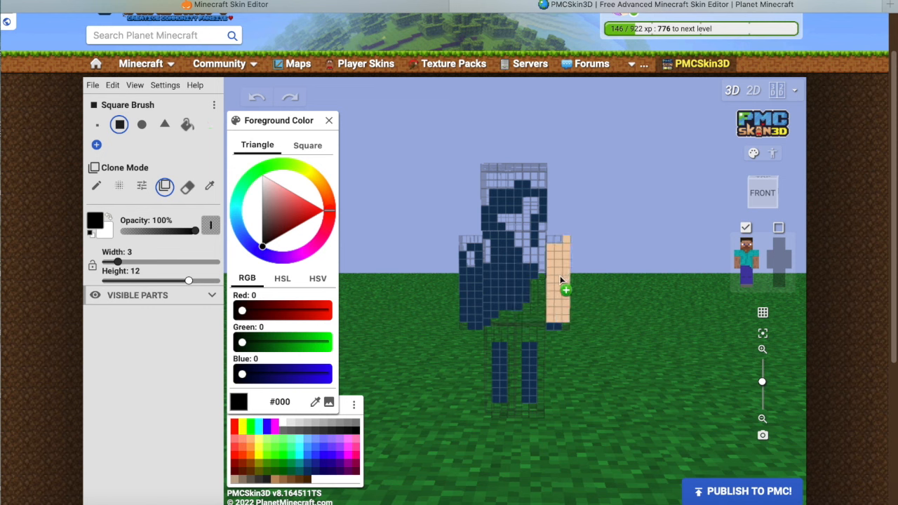
pyautogui.click(560, 285)
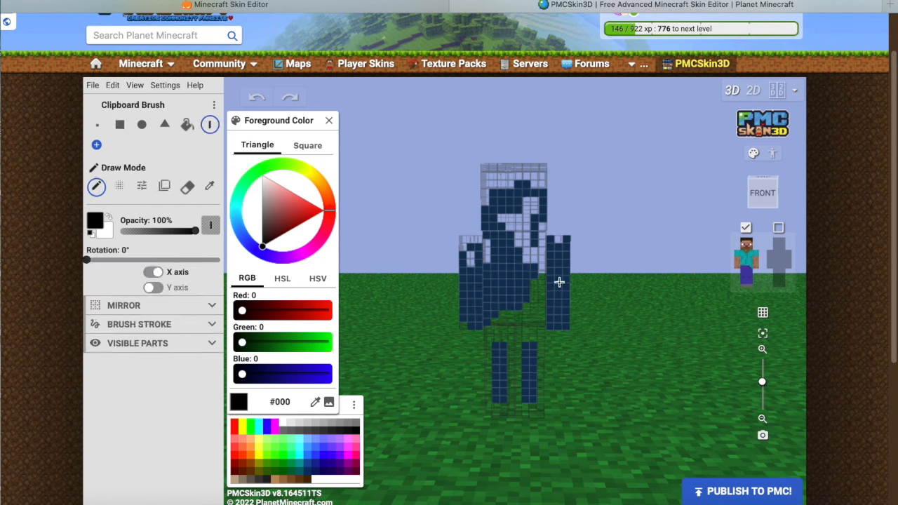
# - Stamp the copied arm front onto the back of the left arm with the X-axis flip enabled
pyautogui.moveTo(685, 209); pyautogui.dragTo(298, 222)
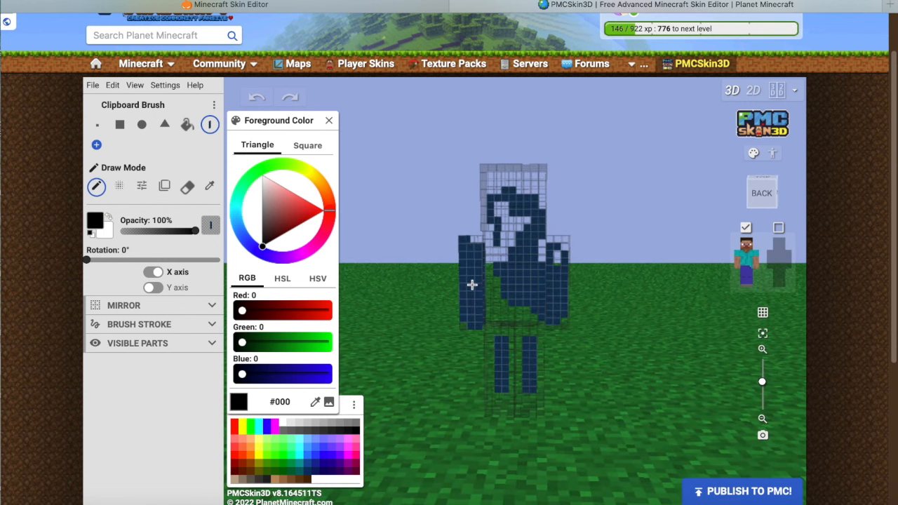
pyautogui.moveTo(399, 277); pyautogui.dragTo(560, 258)
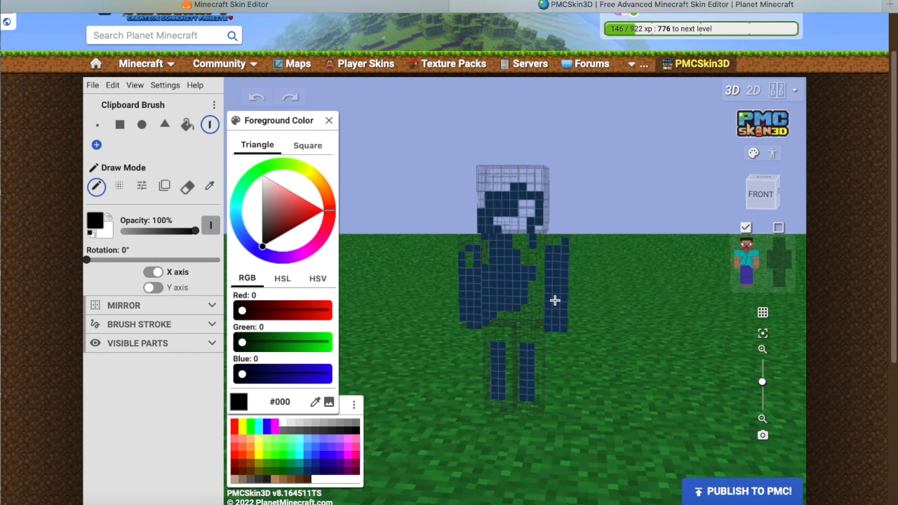
pyautogui.moveTo(681, 282); pyautogui.dragTo(321, 281)
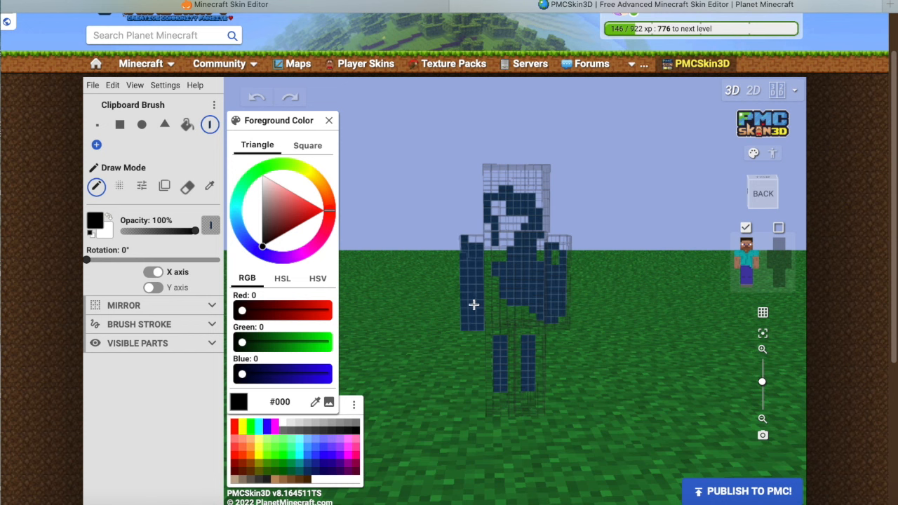
pyautogui.click(150, 273)
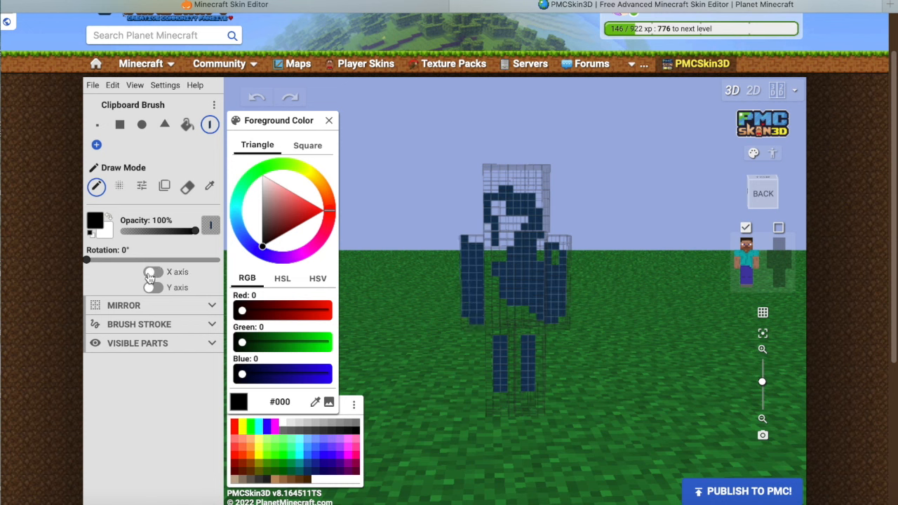
pyautogui.click(152, 274)
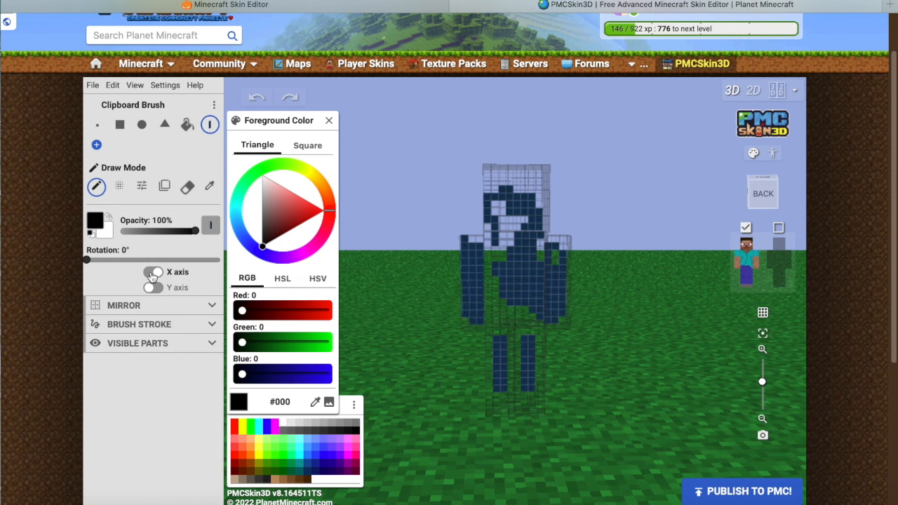
pyautogui.click(471, 287)
pyautogui.moveTo(408, 292)
pyautogui.mouseDown()
pyautogui.moveTo(761, 305)
pyautogui.moveTo(405, 293)
pyautogui.mouseUp()
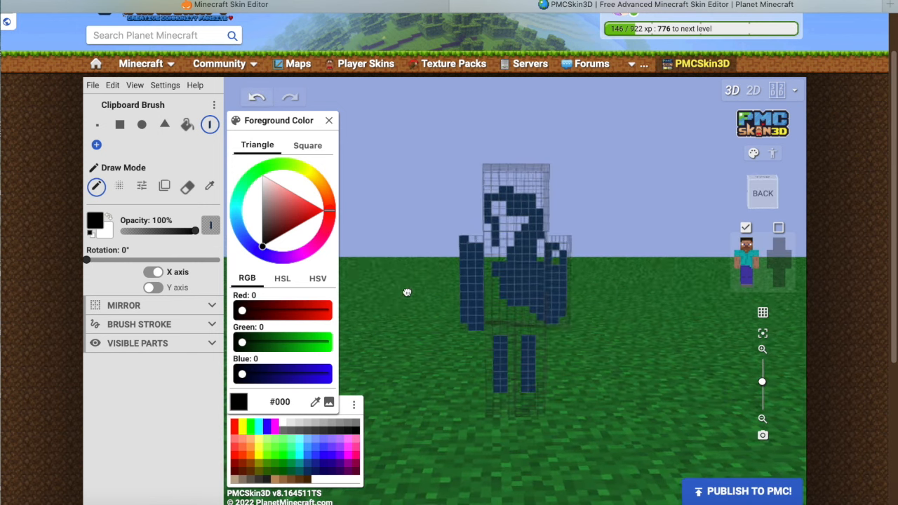
pyautogui.moveTo(703, 307)
pyautogui.mouseDown()
pyautogui.moveTo(314, 317)
pyautogui.moveTo(286, 306)
pyautogui.mouseUp()
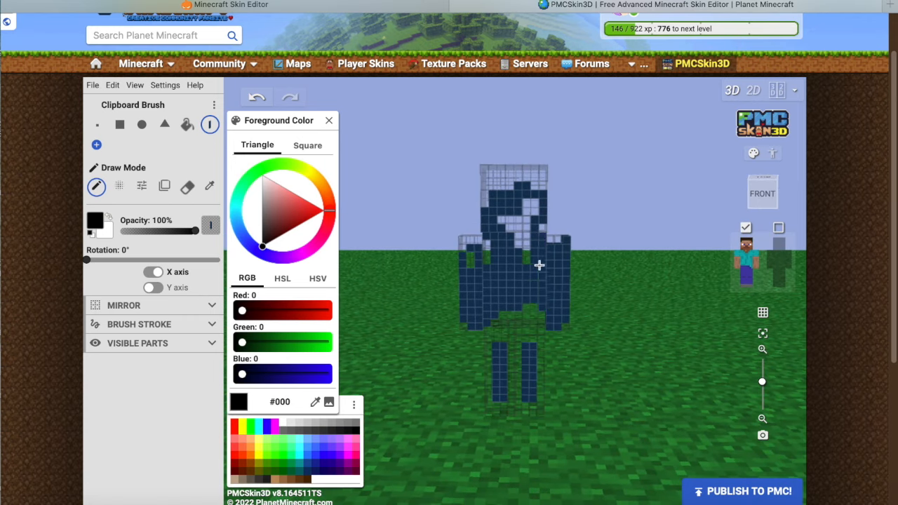
# - Clone the front of the torso using Clone Mode with a widened square brush
pyautogui.click(164, 186)
pyautogui.click(120, 125)
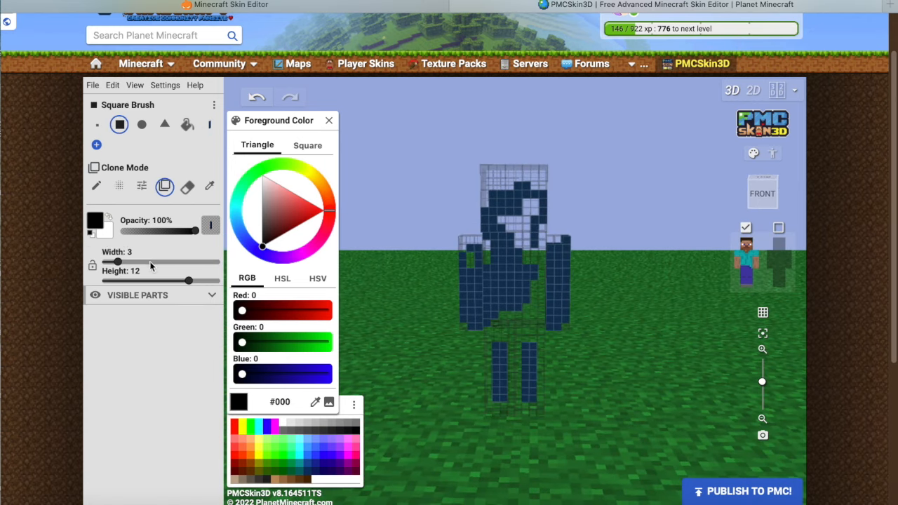
pyautogui.moveTo(149, 262); pyautogui.dragTo(156, 262)
pyautogui.moveTo(467, 275); pyautogui.dragTo(508, 275)
pyautogui.click(508, 276)
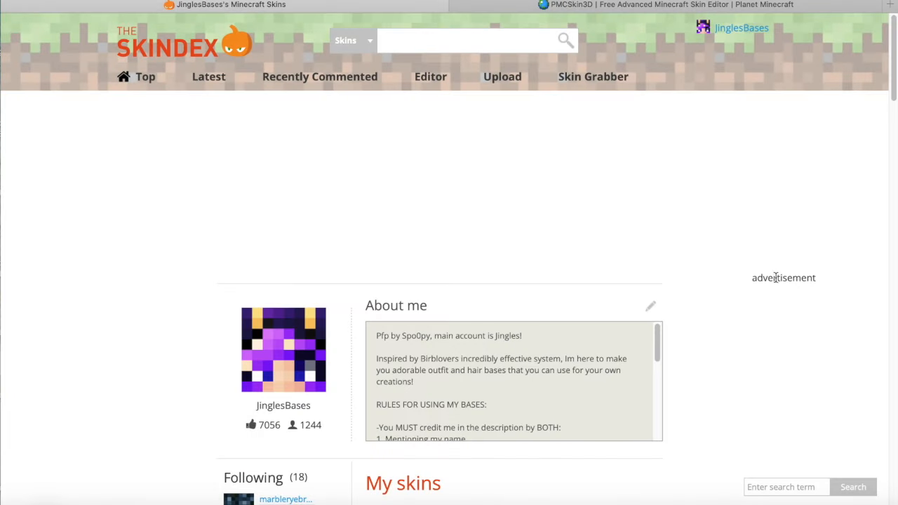
# - Browse the profile's skins on The Skindex, open the ~Royal Ball~ Ob skin and examine its 3D preview
pyautogui.scroll(-7, 749, 272)
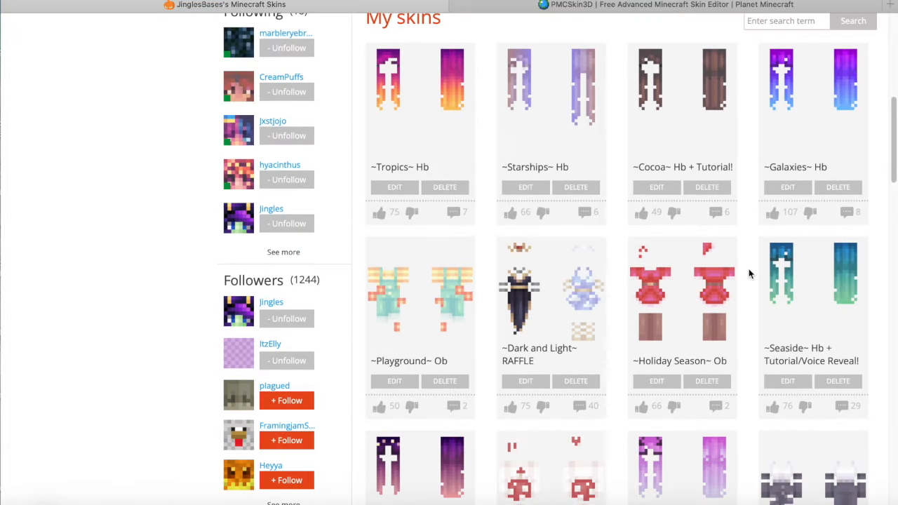
pyautogui.scroll(1, 749, 269)
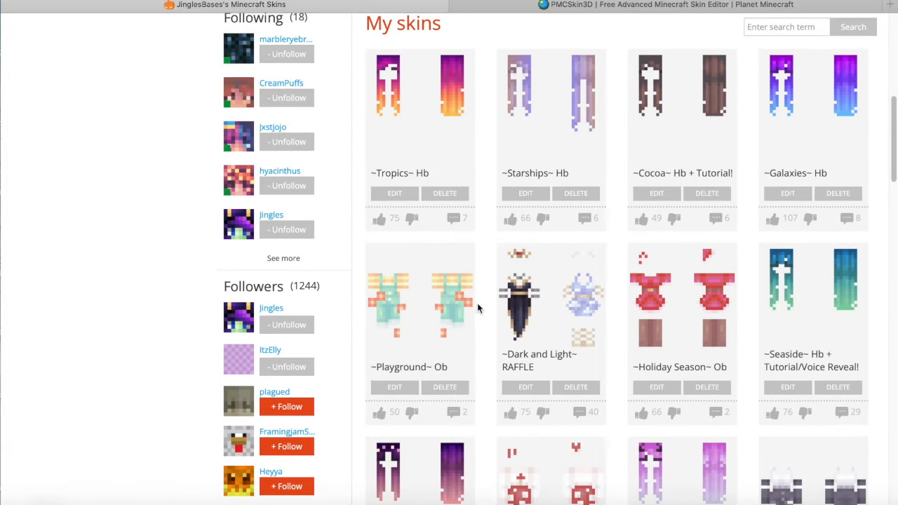
pyautogui.scroll(-6, 481, 313)
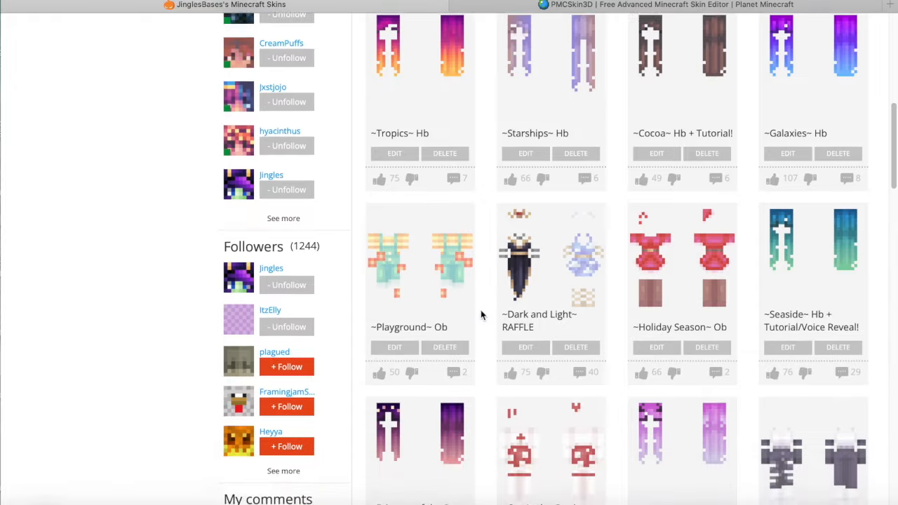
pyautogui.scroll(-1, 480, 309)
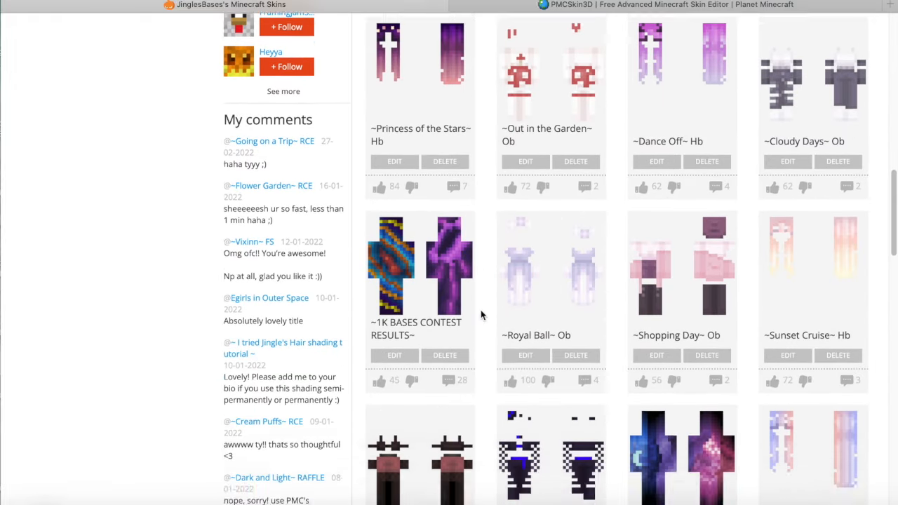
pyautogui.scroll(1, 481, 310)
pyautogui.scroll(-2, 480, 310)
pyautogui.click(537, 253)
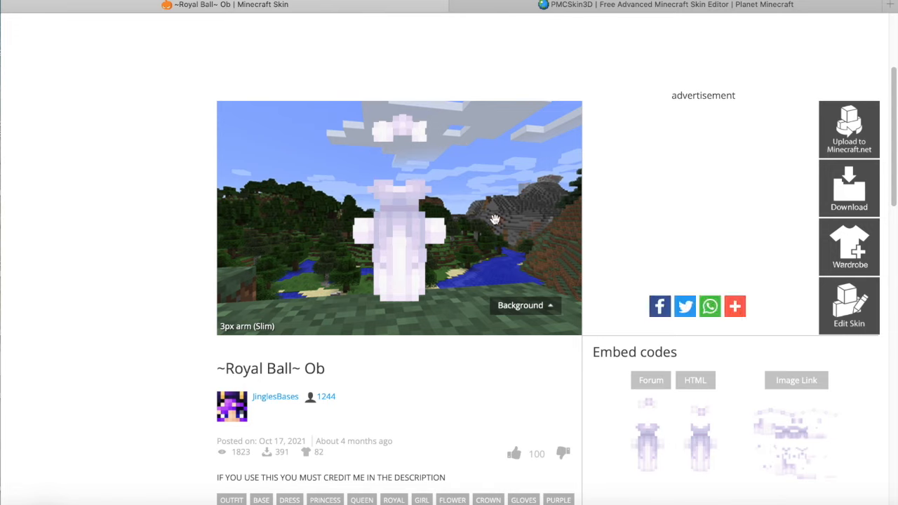
pyautogui.moveTo(504, 220)
pyautogui.mouseDown()
pyautogui.moveTo(363, 236)
pyautogui.moveTo(267, 207)
pyautogui.moveTo(311, 217)
pyautogui.moveTo(495, 218)
pyautogui.mouseUp()
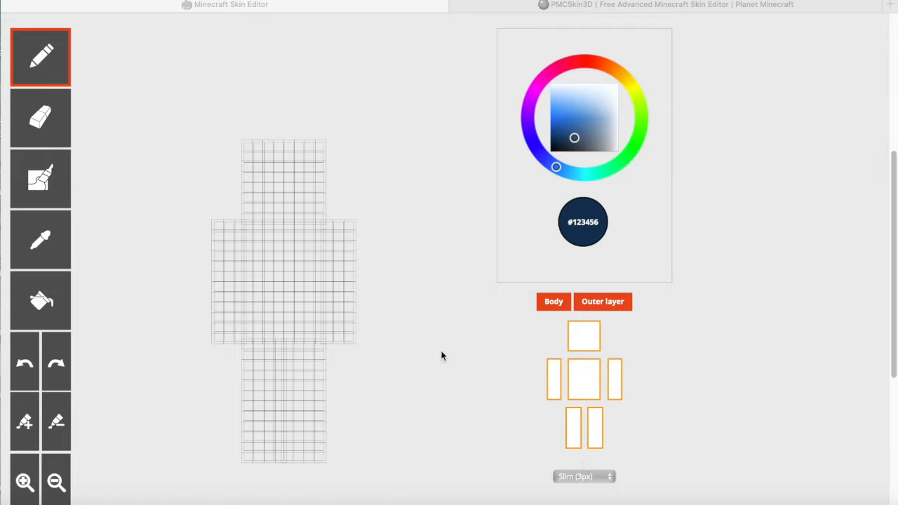
# - In the Skindex editor, hide the outer layer, shade a torso and arm patch with Auto Tone in #123456, and erase part of it
pyautogui.click(588, 303)
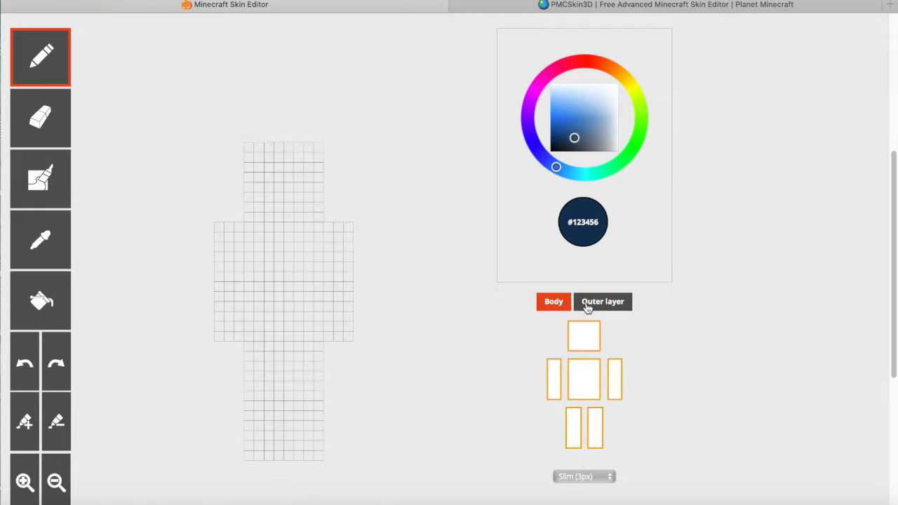
pyautogui.scroll(-2, 181, 282)
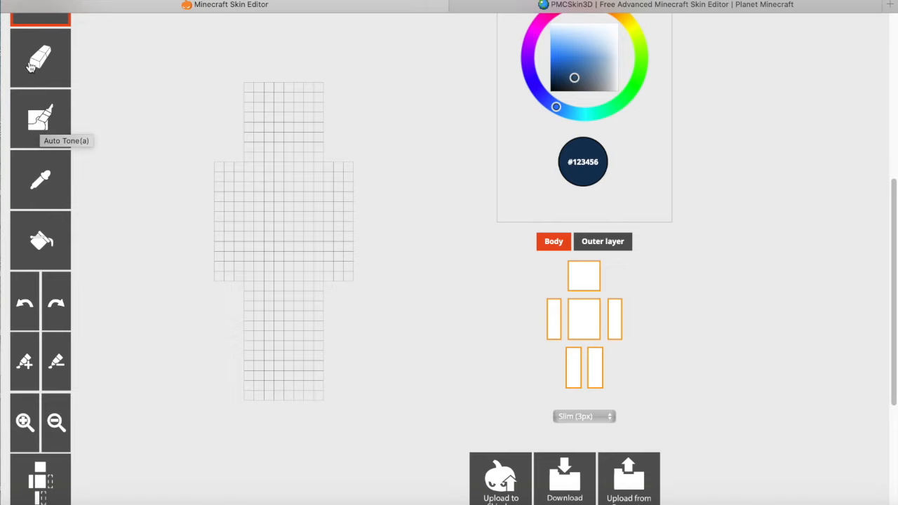
pyautogui.click(38, 116)
pyautogui.moveTo(299, 236)
pyautogui.mouseDown()
pyautogui.moveTo(275, 226)
pyautogui.moveTo(325, 242)
pyautogui.moveTo(309, 214)
pyautogui.moveTo(281, 301)
pyautogui.moveTo(270, 203)
pyautogui.moveTo(261, 275)
pyautogui.moveTo(278, 238)
pyautogui.moveTo(278, 191)
pyautogui.moveTo(286, 297)
pyautogui.moveTo(255, 214)
pyautogui.moveTo(313, 196)
pyautogui.moveTo(280, 276)
pyautogui.moveTo(299, 255)
pyautogui.moveTo(248, 216)
pyautogui.moveTo(266, 205)
pyautogui.mouseUp()
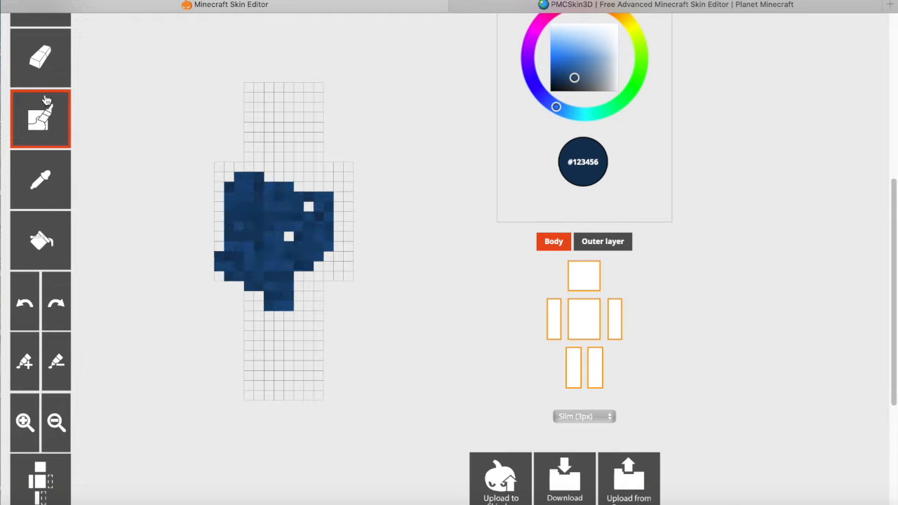
pyautogui.click(43, 65)
pyautogui.moveTo(260, 177)
pyautogui.mouseDown()
pyautogui.moveTo(252, 263)
pyautogui.moveTo(280, 255)
pyautogui.moveTo(273, 193)
pyautogui.moveTo(262, 282)
pyautogui.moveTo(232, 183)
pyautogui.mouseUp()
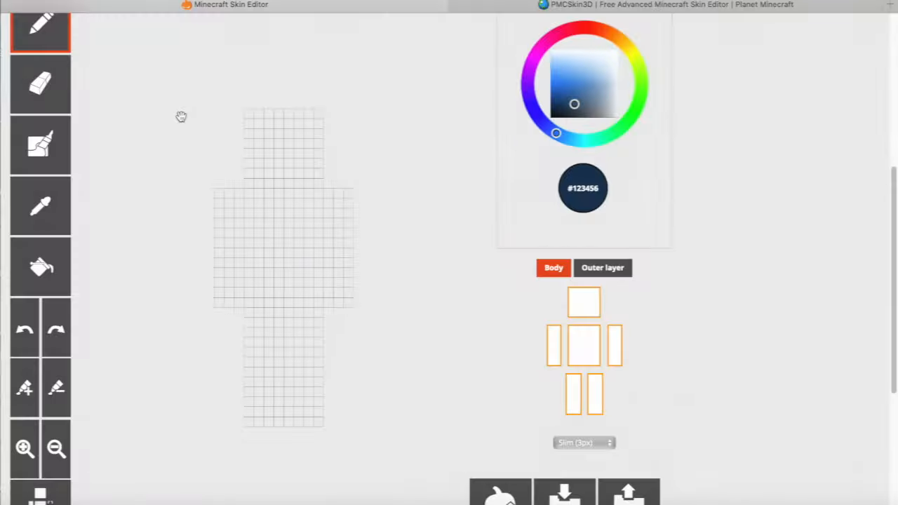
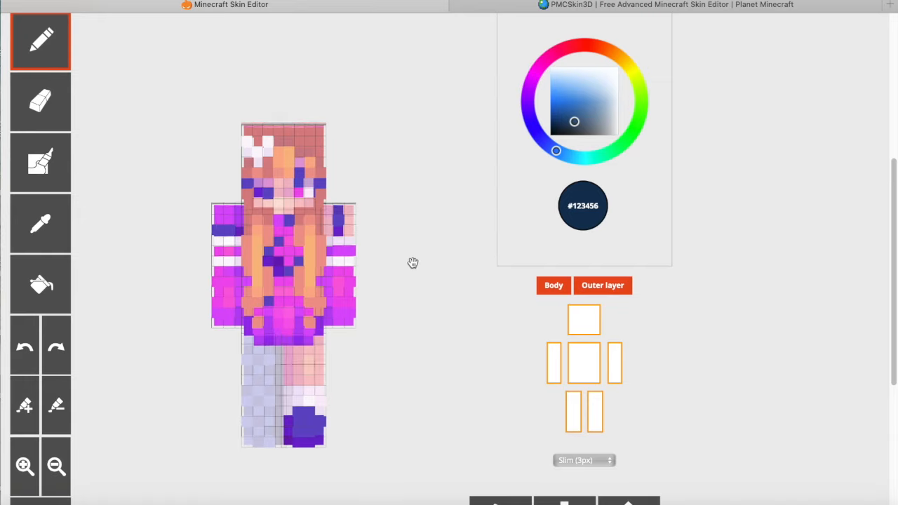
# - Inspect the finished pink-and-purple skin by toggling its outer layer and body layer, rotating the model to compare their details
pyautogui.click(588, 289)
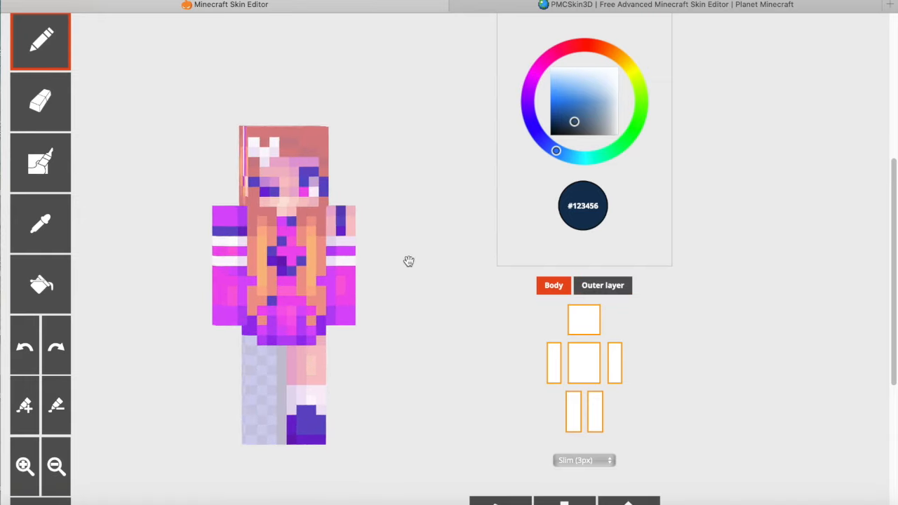
pyautogui.moveTo(401, 262)
pyautogui.mouseDown()
pyautogui.moveTo(451, 260)
pyautogui.moveTo(410, 260)
pyautogui.moveTo(416, 261)
pyautogui.mouseUp()
pyautogui.click(612, 294)
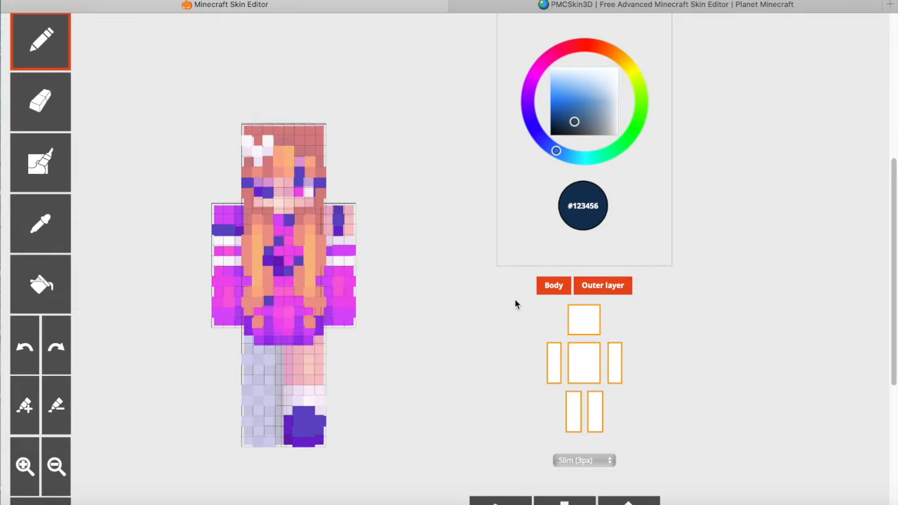
pyautogui.click(546, 289)
pyautogui.moveTo(435, 297); pyautogui.dragTo(238, 254)
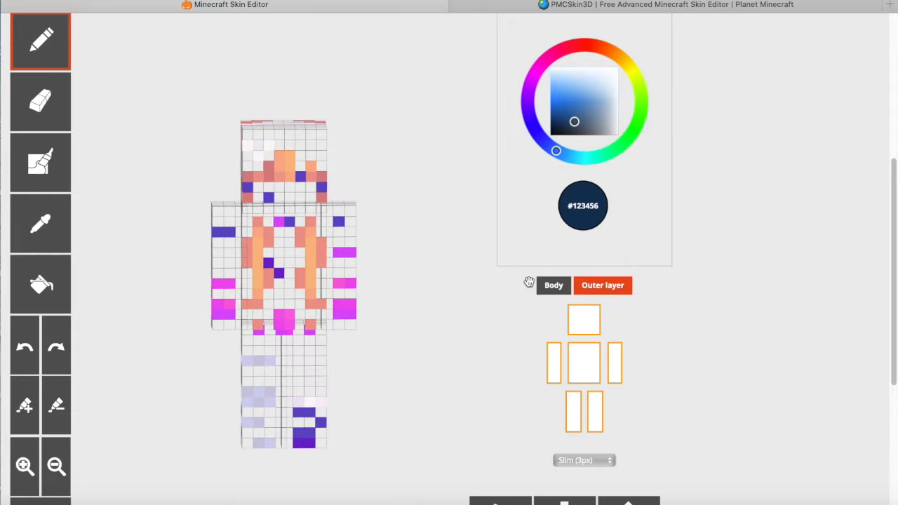
pyautogui.click(554, 285)
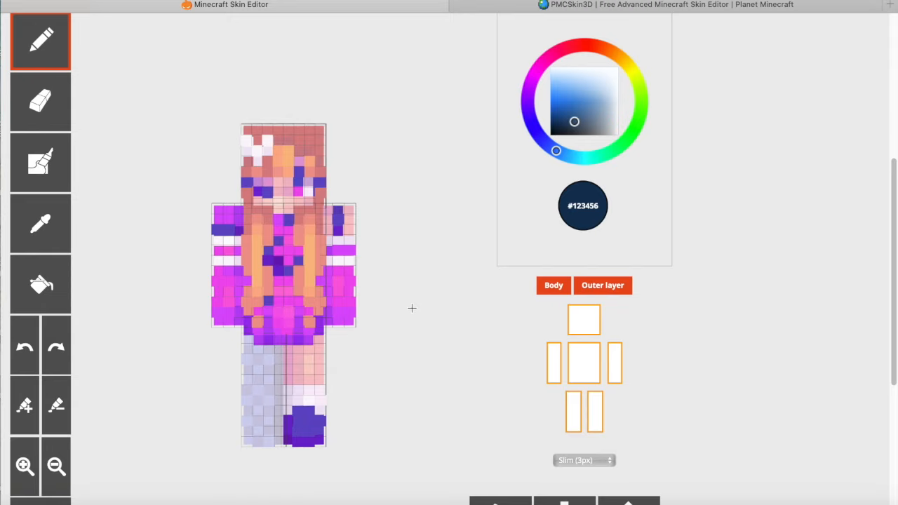
pyautogui.moveTo(423, 308); pyautogui.dragTo(433, 316)
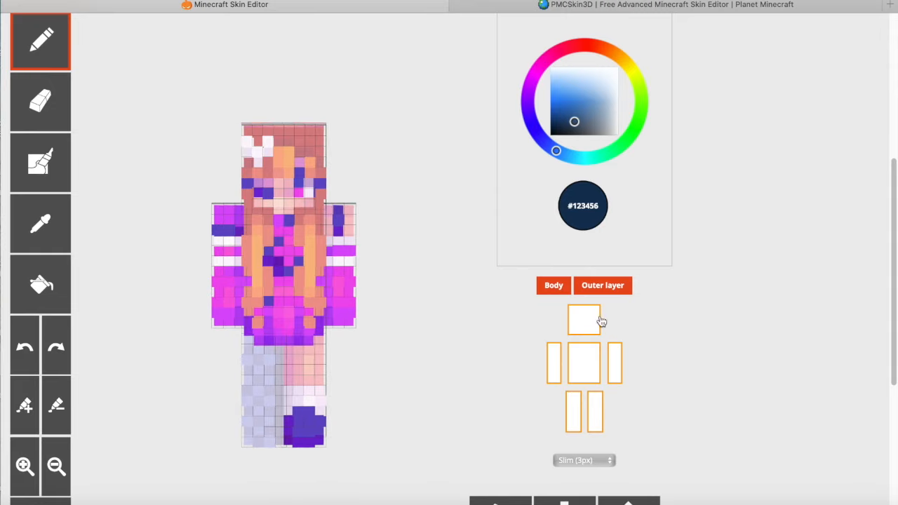
pyautogui.click(590, 290)
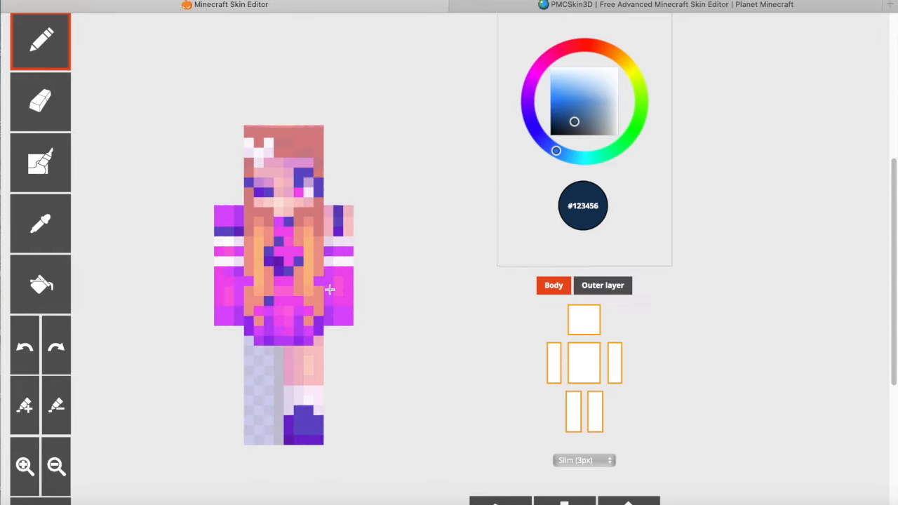
pyautogui.click(596, 287)
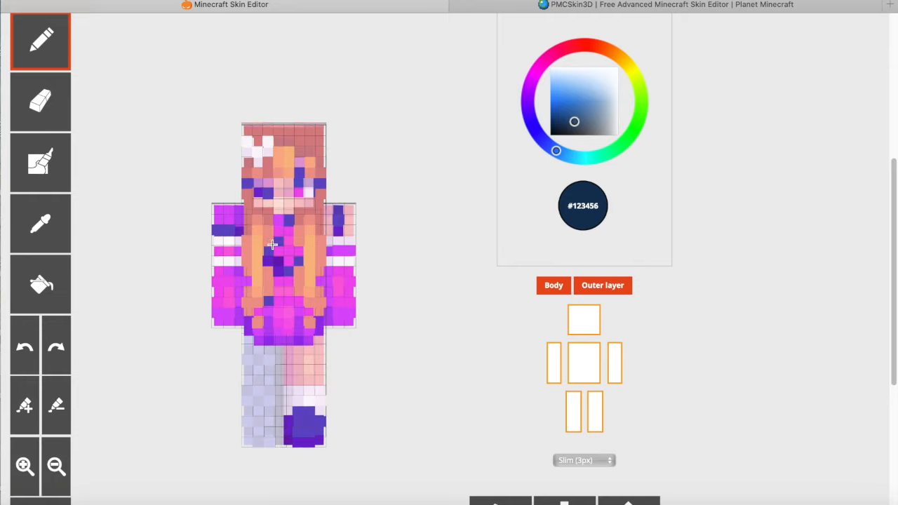
pyautogui.click(556, 287)
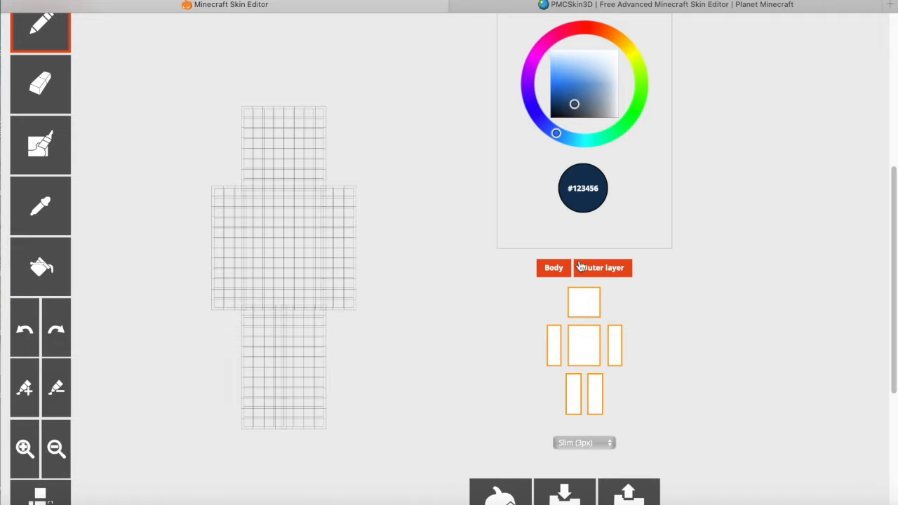
# - Hide the outer layer and paint adjoining upper-torso swatches from dark blue #123456 through medium blue to light blue
pyautogui.click(618, 278)
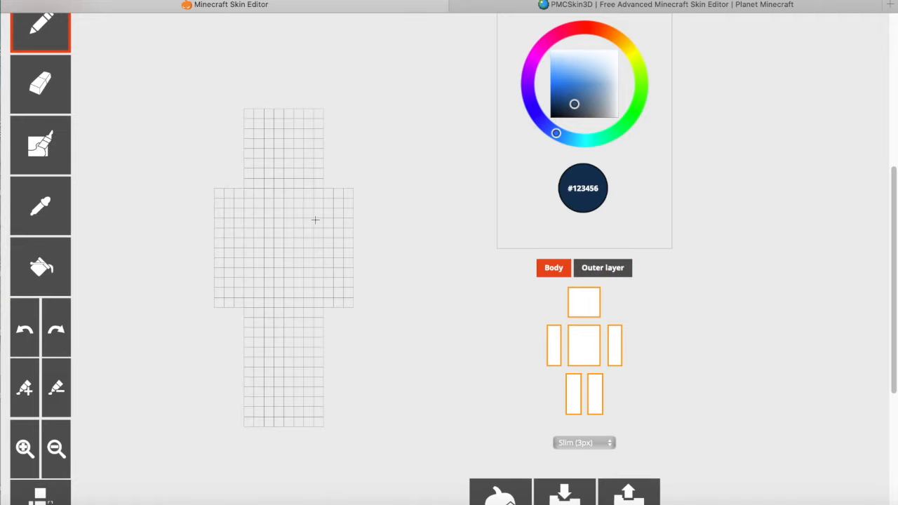
pyautogui.moveTo(282, 218)
pyautogui.mouseDown()
pyautogui.moveTo(282, 228)
pyautogui.moveTo(316, 210)
pyautogui.mouseUp()
pyautogui.click(581, 86)
pyautogui.click(578, 75)
pyautogui.moveTo(578, 66)
pyautogui.mouseDown()
pyautogui.moveTo(559, 105)
pyautogui.moveTo(576, 73)
pyautogui.mouseUp()
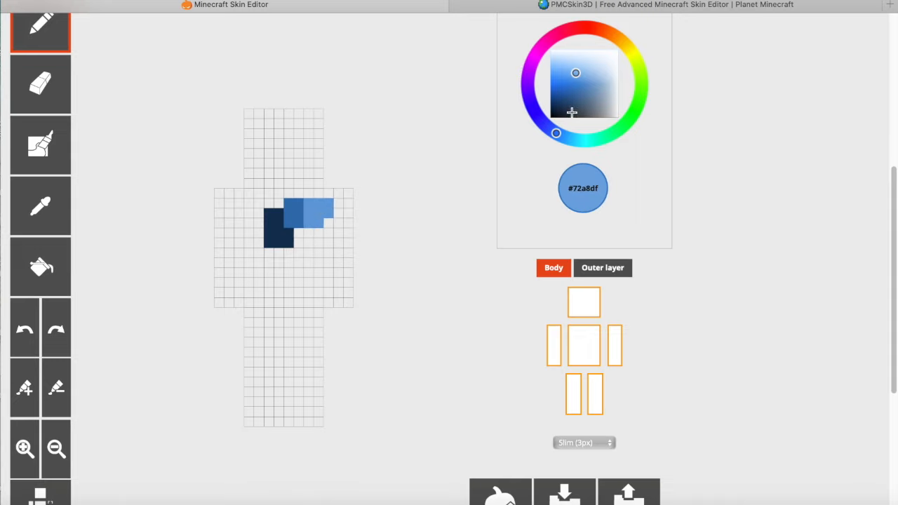
# - Sample the light blue #68a1d9 from the torso, shift its hue towards violet and paint a swatch directly beneath it
pyautogui.moveTo(556, 134)
pyautogui.mouseDown()
pyautogui.moveTo(536, 113)
pyautogui.moveTo(545, 125)
pyautogui.mouseUp()
pyautogui.click(28, 215)
pyautogui.click(320, 212)
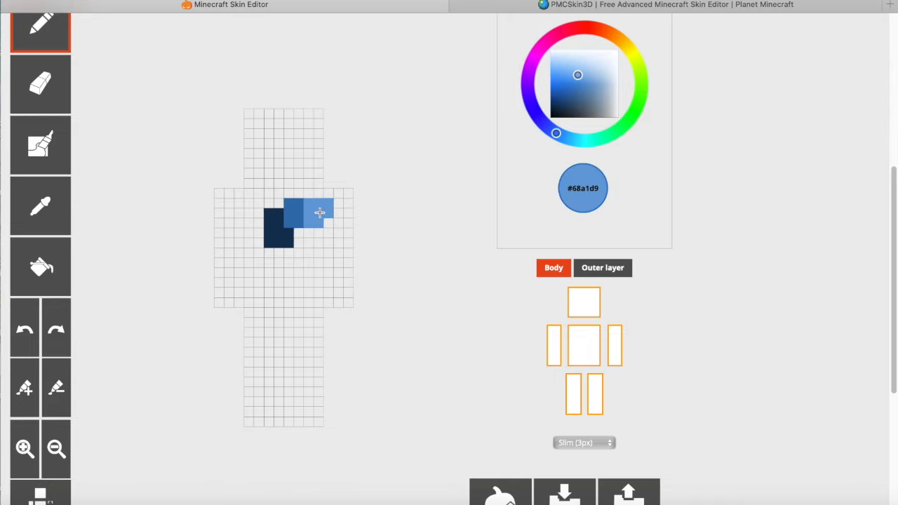
pyautogui.click(545, 127)
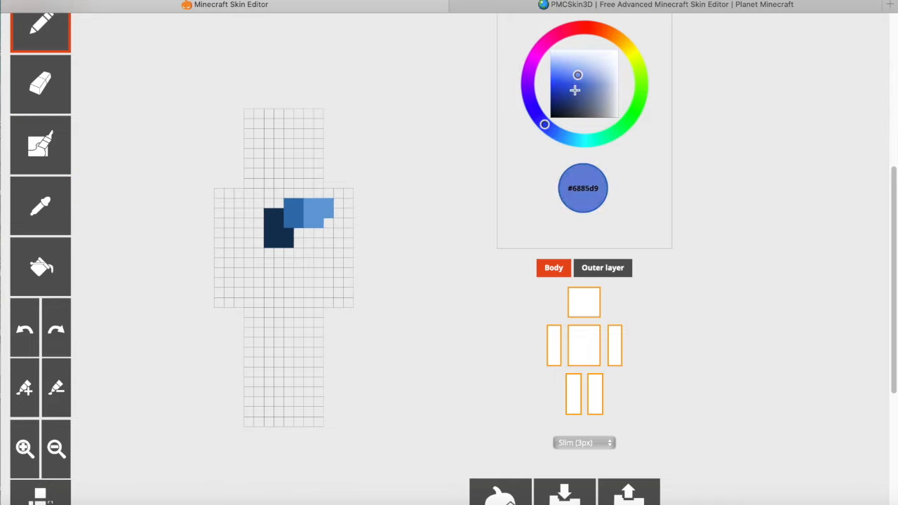
pyautogui.moveTo(579, 75); pyautogui.dragTo(582, 79)
pyautogui.moveTo(330, 228); pyautogui.dragTo(311, 228)
# - Extend the hue-shifted column down the torso with a blue-violet swatch and a darker purple #4e3993 swatch
pyautogui.click(532, 113)
pyautogui.moveTo(582, 90)
pyautogui.mouseDown()
pyautogui.moveTo(584, 77)
pyautogui.moveTo(586, 84)
pyautogui.mouseUp()
pyautogui.click(326, 243)
pyautogui.moveTo(325, 243); pyautogui.dragTo(309, 254)
pyautogui.click(530, 100)
pyautogui.moveTo(585, 83); pyautogui.dragTo(589, 90)
pyautogui.moveTo(330, 264)
pyautogui.mouseDown()
pyautogui.moveTo(313, 264)
pyautogui.moveTo(329, 273)
pyautogui.mouseUp()
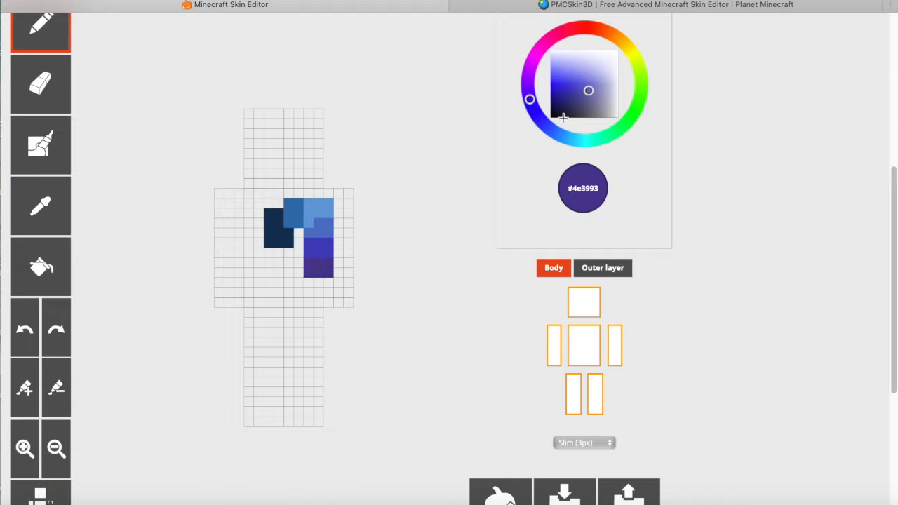
# - Add a #4d278b purple swatch below the column and shift the paint colour back towards a darker blue
pyautogui.click(528, 95)
pyautogui.click(580, 94)
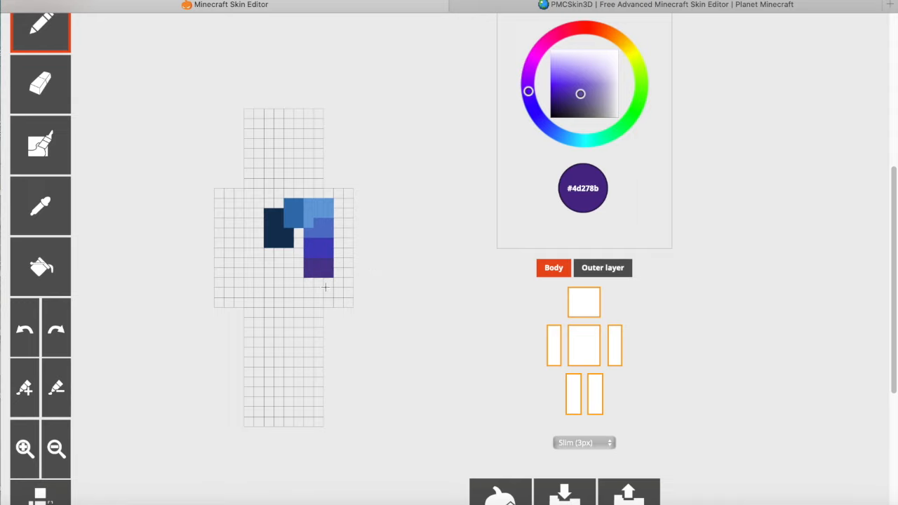
pyautogui.moveTo(325, 288); pyautogui.dragTo(327, 291)
pyautogui.moveTo(528, 95); pyautogui.dragTo(538, 117)
pyautogui.moveTo(581, 94)
pyautogui.mouseDown()
pyautogui.moveTo(586, 69)
pyautogui.moveTo(584, 104)
pyautogui.mouseUp()
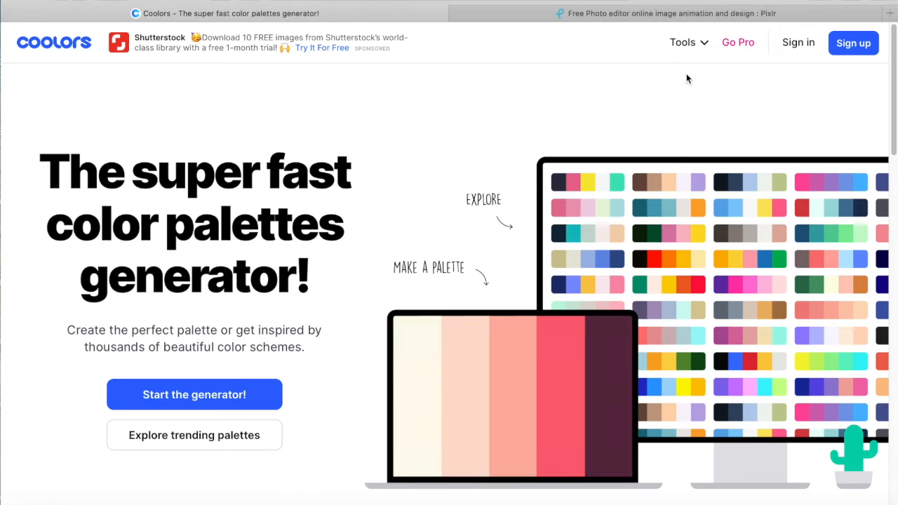
# - Switch to Coolors, open the Image Picker and sample the blue of the waves in the sunset photo as the first palette colour
pyautogui.moveTo(703, 47)
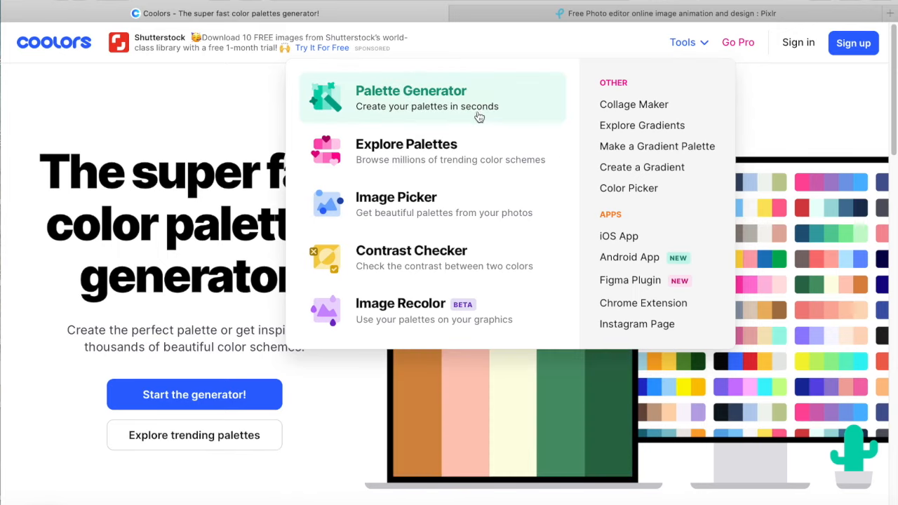
pyautogui.click(421, 198)
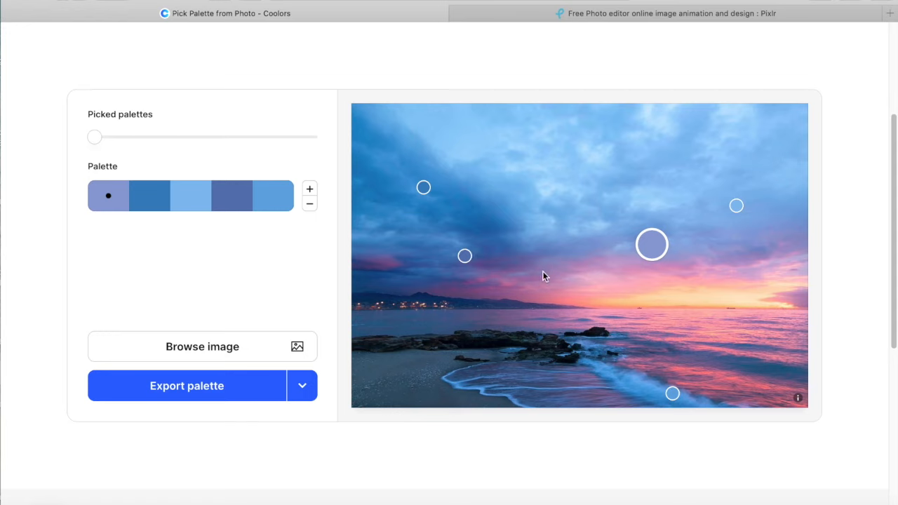
pyautogui.moveTo(652, 244); pyautogui.dragTo(630, 386)
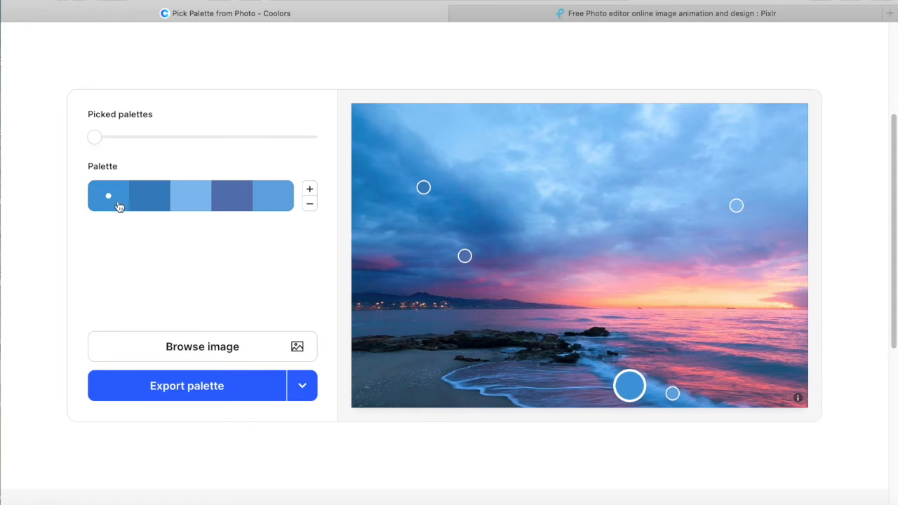
# - View the picked palette's colour codes in Quick view and close it
pyautogui.click(302, 386)
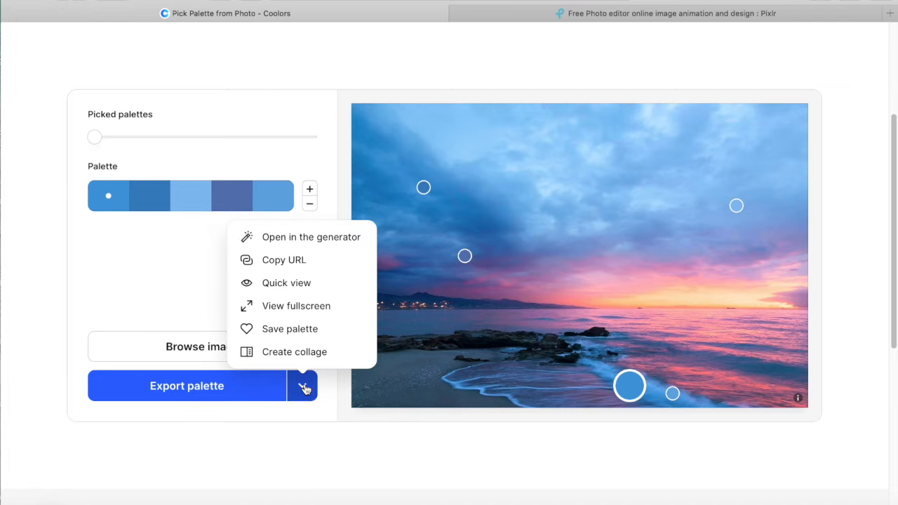
pyautogui.click(292, 288)
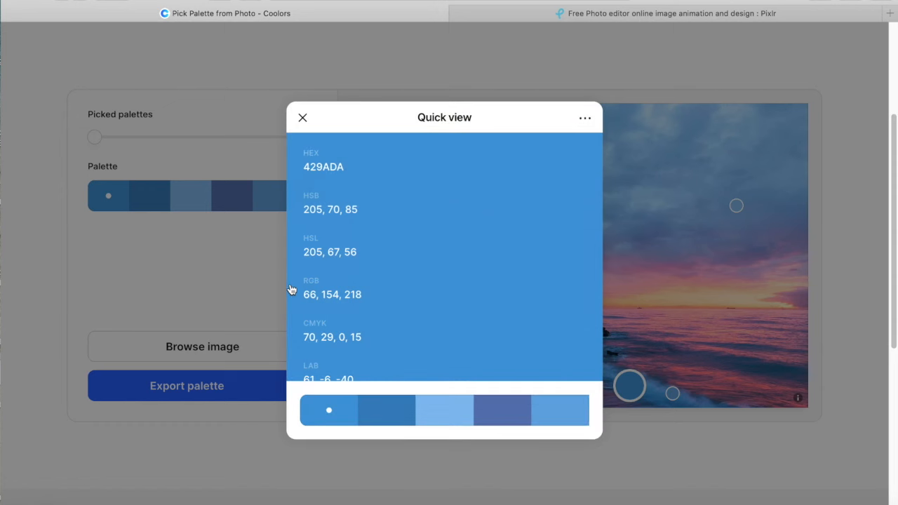
pyautogui.click(305, 120)
# - Open the Make a Gradient Palette tool
pyautogui.scroll(3, 654, 68)
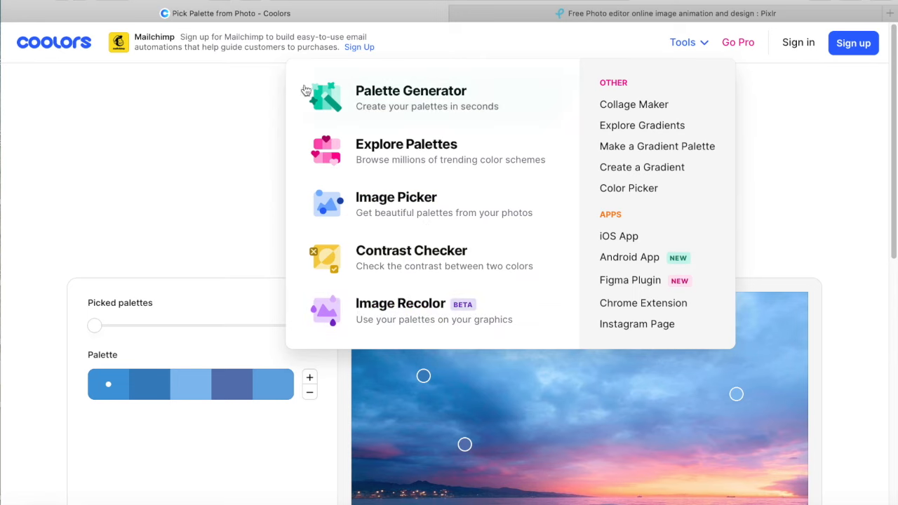
pyautogui.click(685, 147)
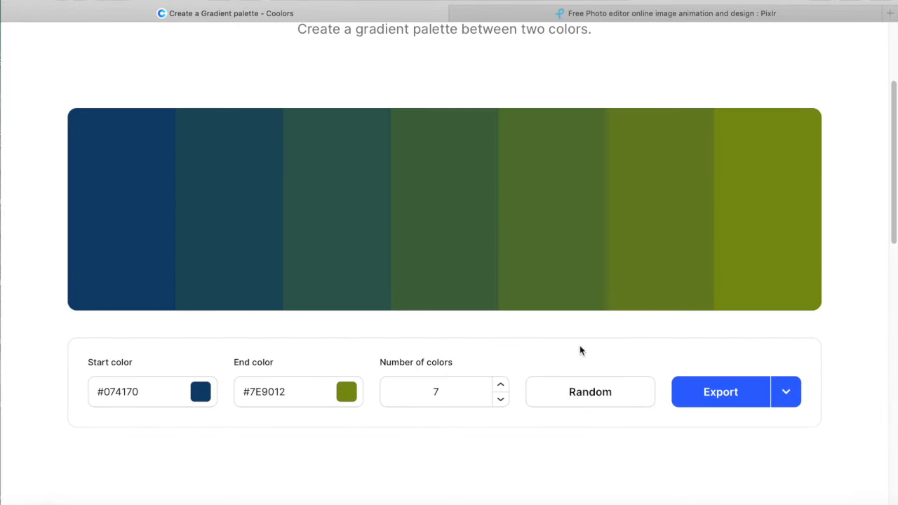
# - Generate random gradient palettes until one runs from yellow #FAFF89 to pink #EA72AD, and set its number of colours to 20
pyautogui.click(588, 386)
pyautogui.click(588, 385)
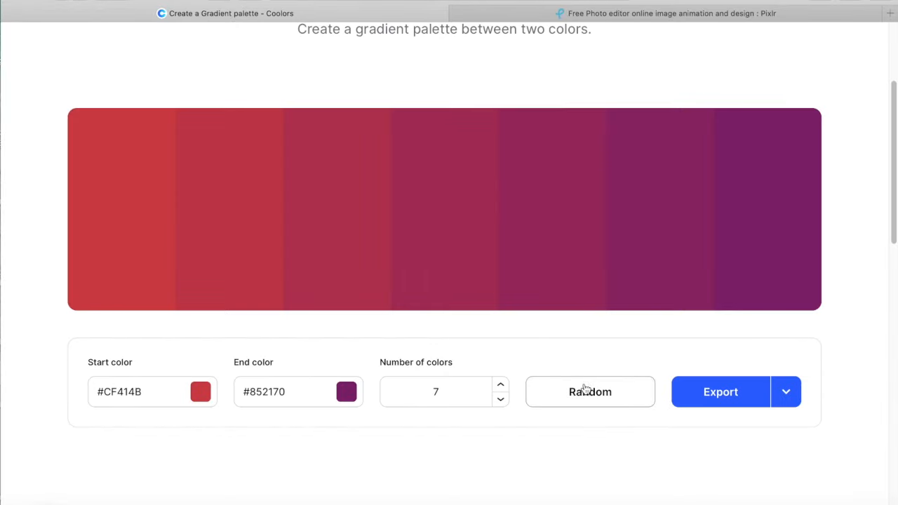
pyautogui.click(586, 389)
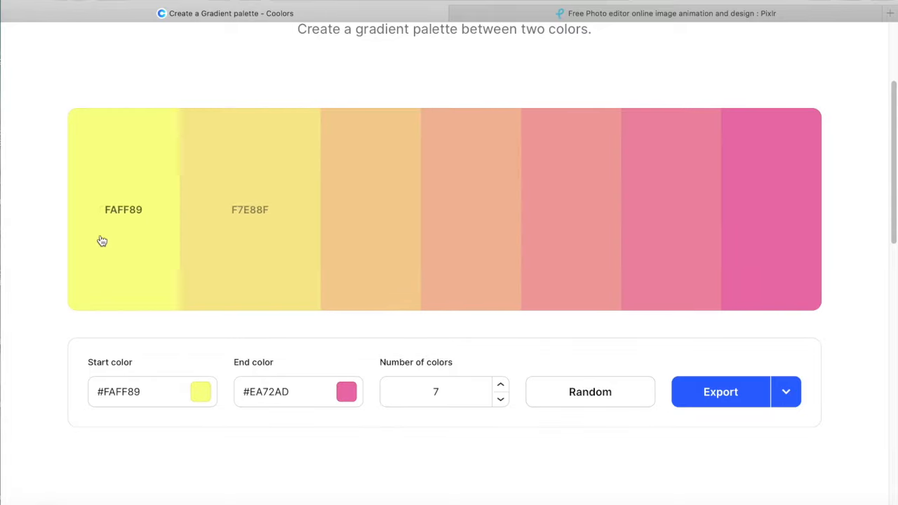
pyautogui.moveTo(499, 390); pyautogui.dragTo(501, 389)
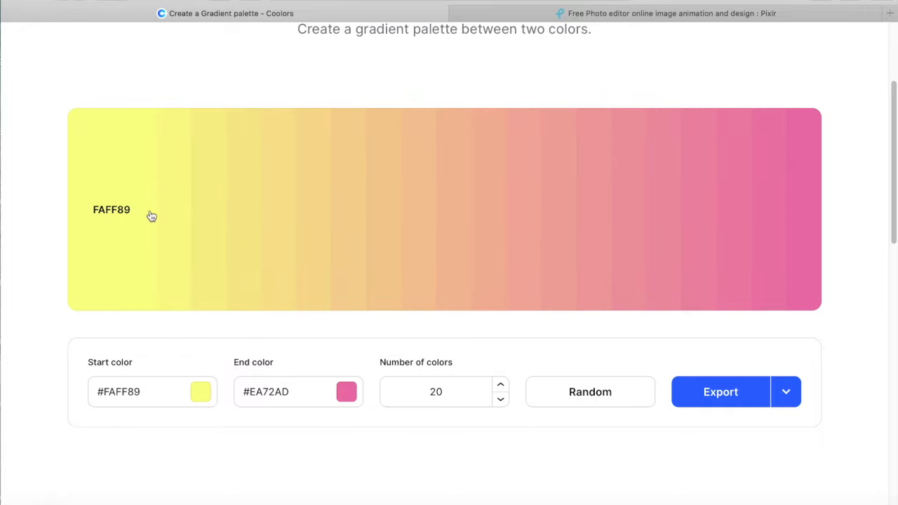
pyautogui.click(161, 220)
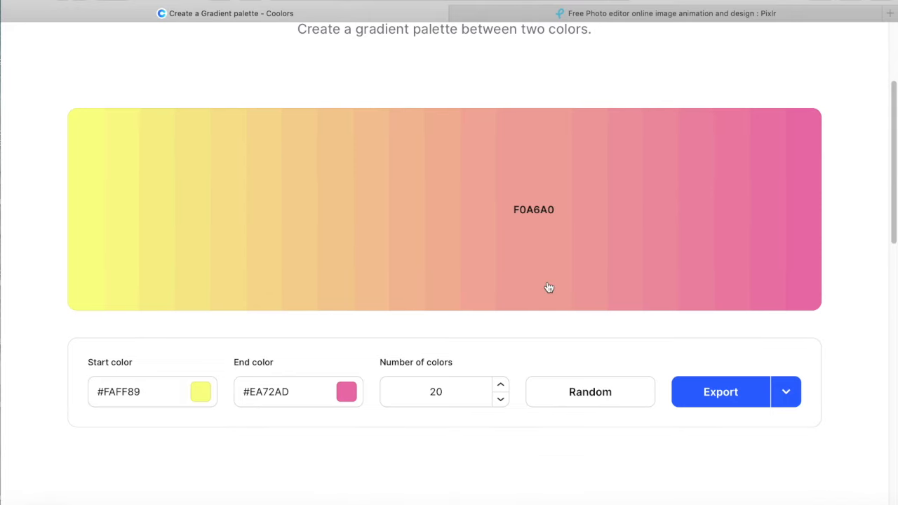
# - Open the Color Picker tool to view its colour information page
pyautogui.scroll(1, 638, 204)
pyautogui.scroll(4, 728, 120)
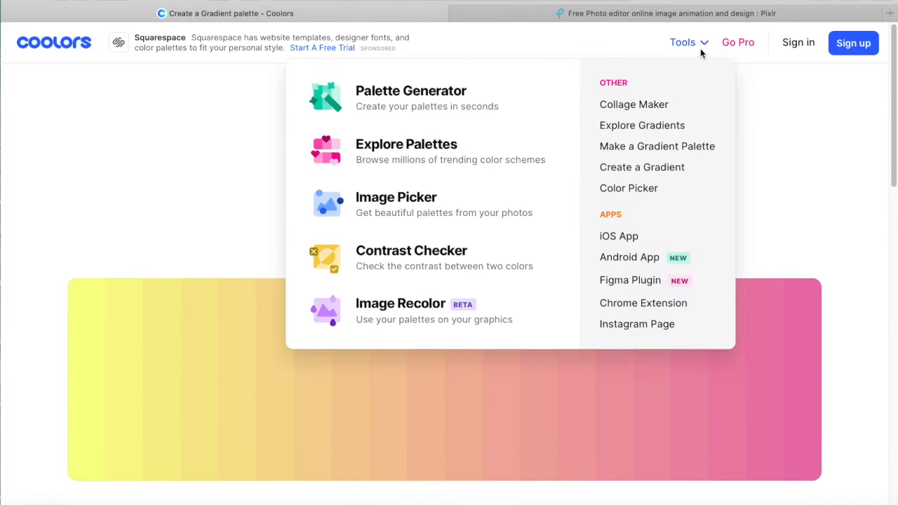
pyautogui.click(644, 188)
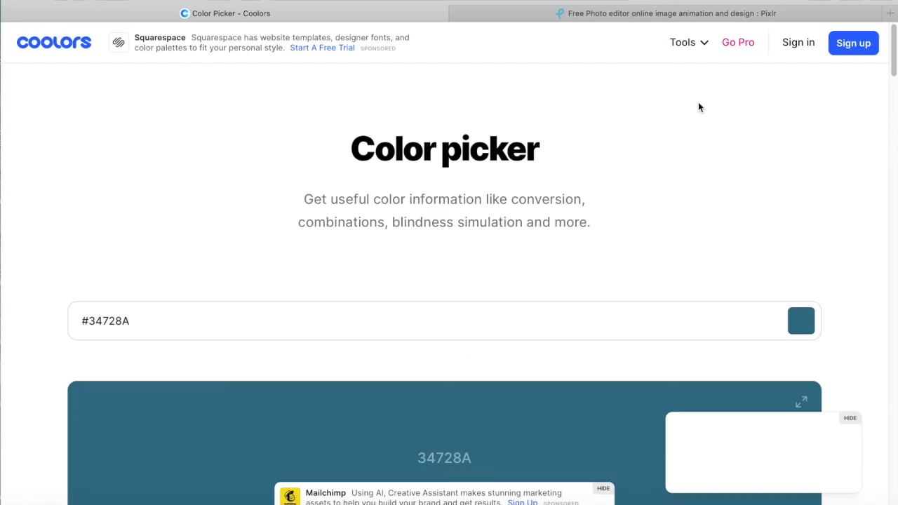
# - Open Explore Gradients and browse the gallery of ready-made gradients
pyautogui.moveTo(694, 47)
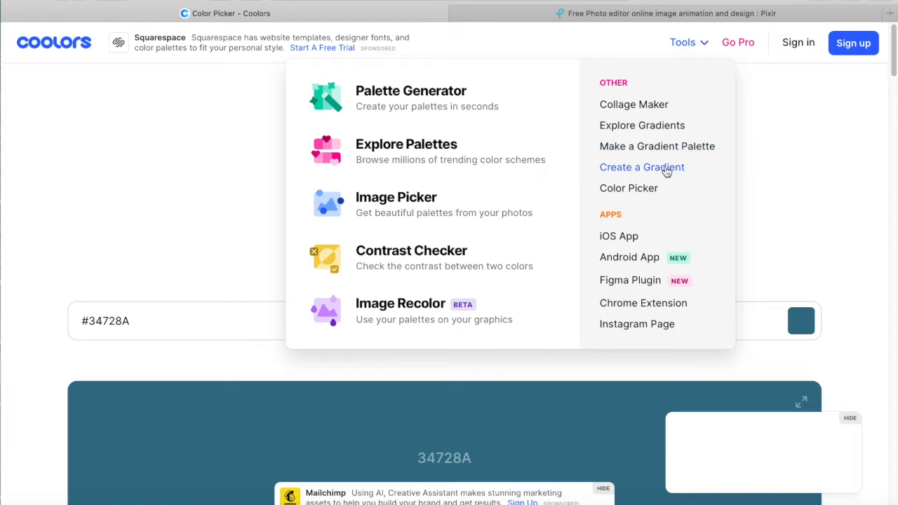
pyautogui.click(656, 126)
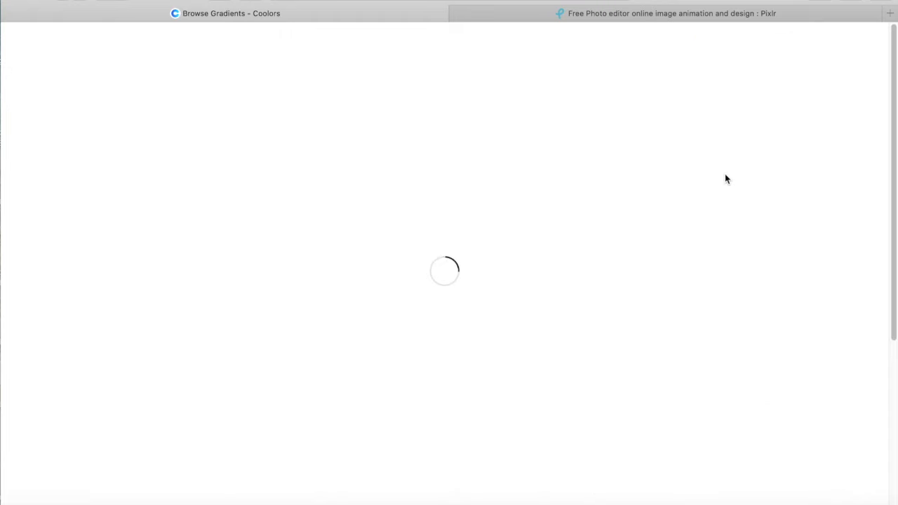
pyautogui.scroll(-10, 548, 206)
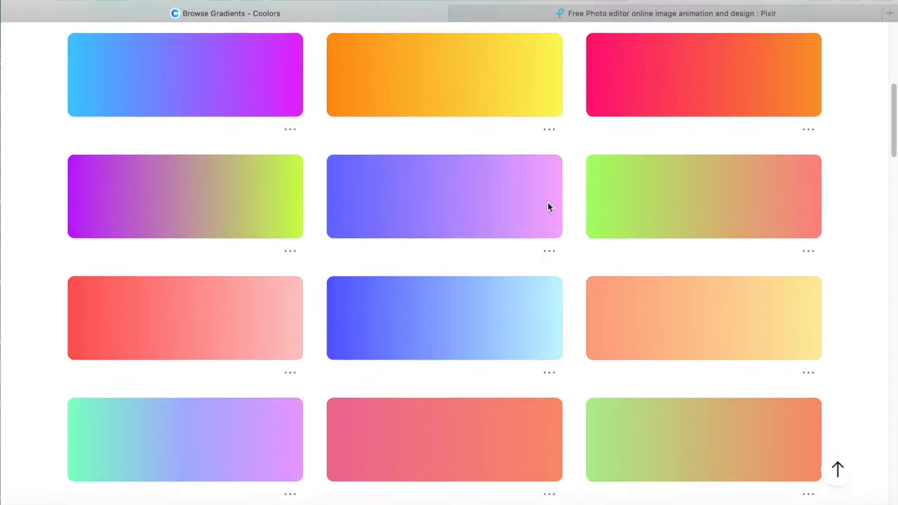
pyautogui.scroll(-10, 548, 207)
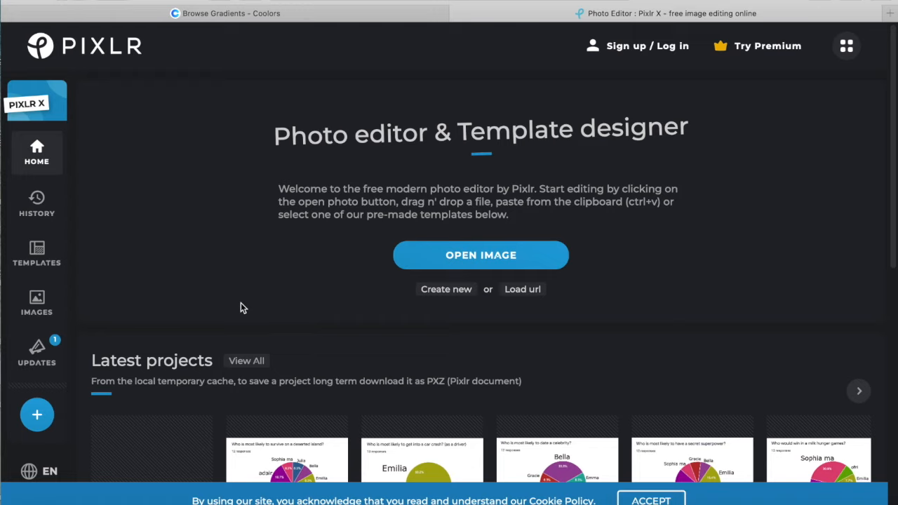
# - Switch to Pixlr X, open the 64 x 64 px Minecraft skin image and show its Color adjustments
pyautogui.click(450, 258)
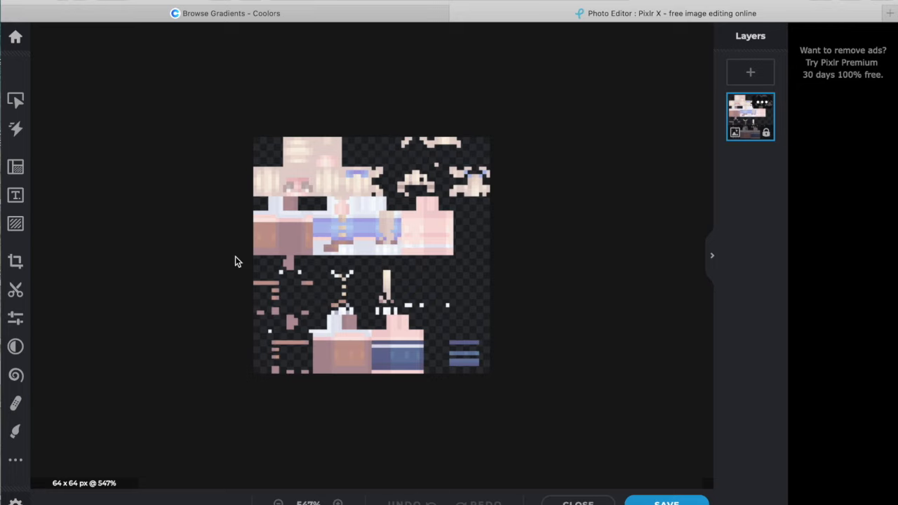
pyautogui.click(16, 318)
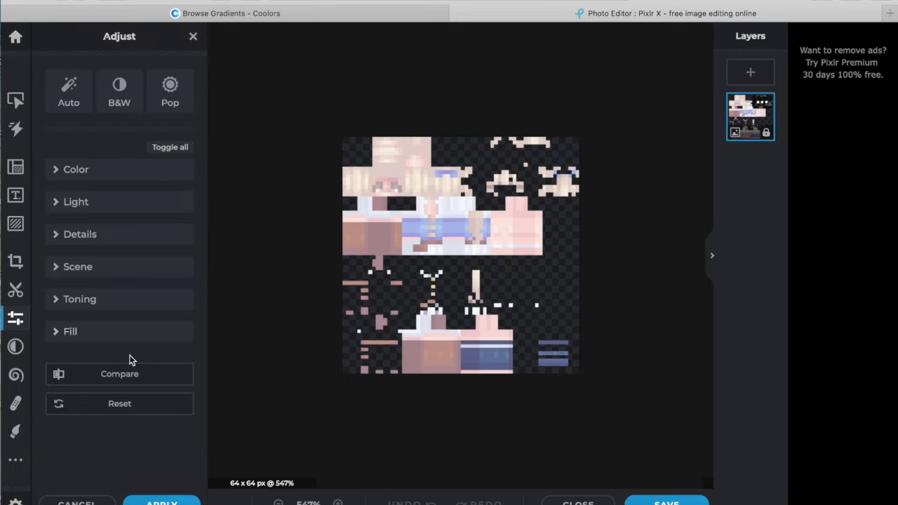
pyautogui.click(107, 175)
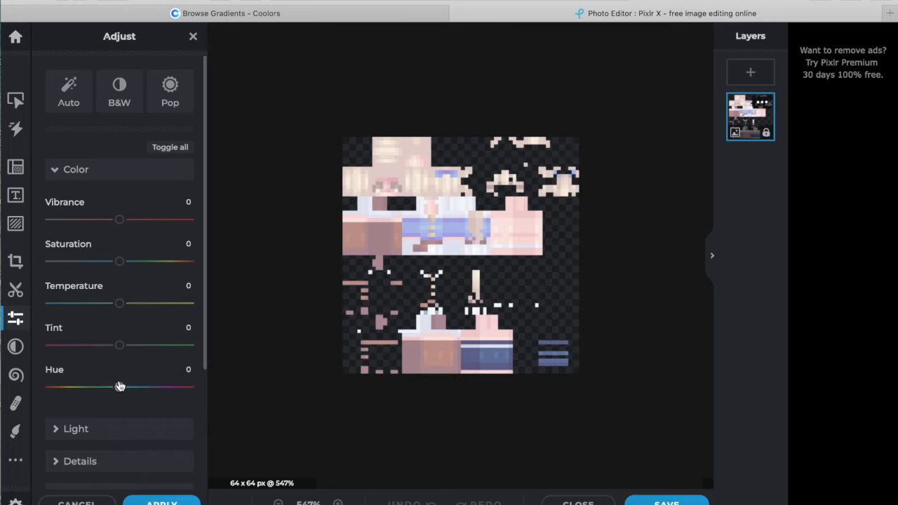
# - Try shifting the skin's hue, tint, temperature, saturation and vibrance in turn, resetting each one to 0
pyautogui.moveTo(120, 389)
pyautogui.mouseDown()
pyautogui.moveTo(163, 378)
pyautogui.moveTo(173, 387)
pyautogui.moveTo(56, 388)
pyautogui.moveTo(118, 388)
pyautogui.mouseUp()
pyautogui.click(52, 375)
pyautogui.moveTo(119, 345); pyautogui.dragTo(93, 344)
pyautogui.click(53, 328)
pyautogui.moveTo(120, 304); pyautogui.dragTo(69, 307)
pyautogui.click(56, 286)
pyautogui.moveTo(119, 261); pyautogui.dragTo(66, 260)
pyautogui.click(59, 244)
pyautogui.moveTo(121, 220); pyautogui.dragTo(173, 219)
pyautogui.click(60, 205)
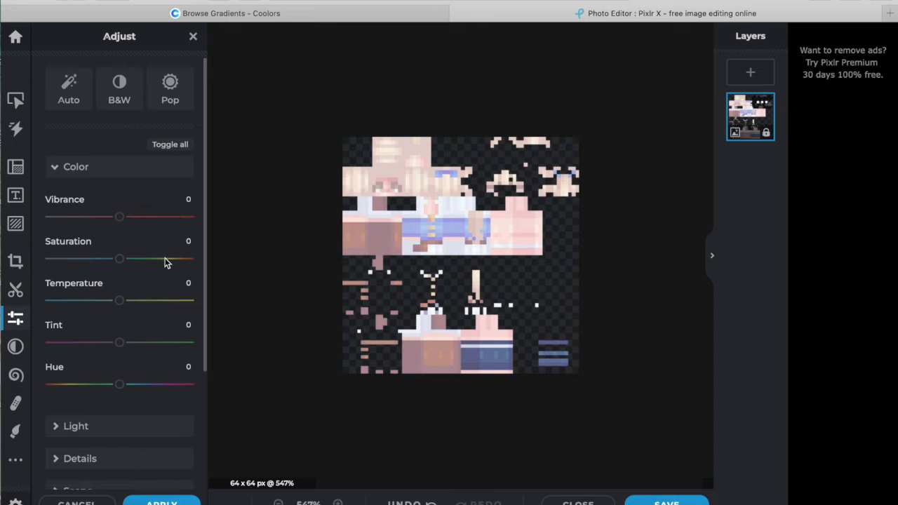